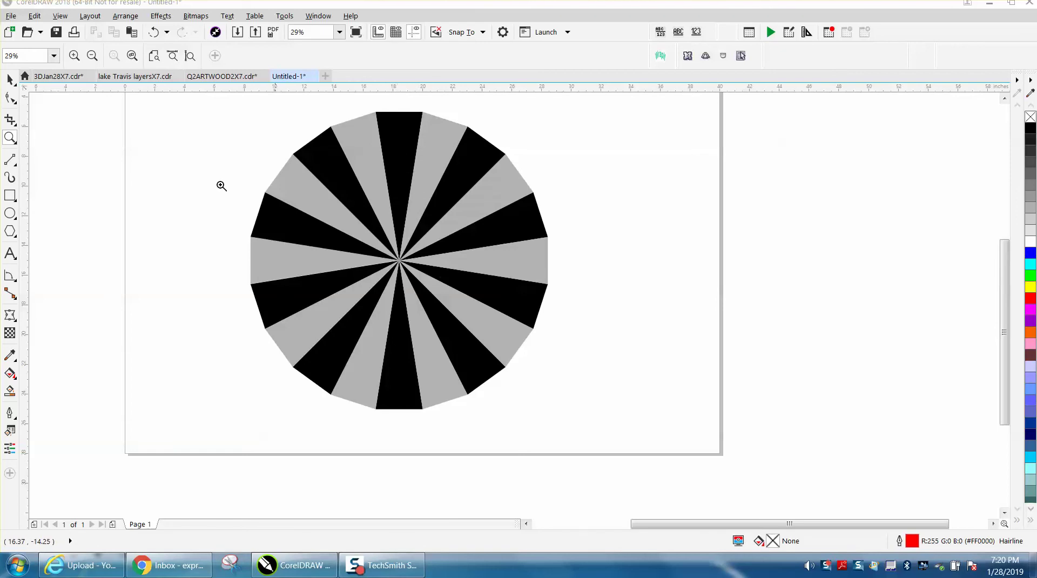
Marquee-select the 40-segment black-and-grey starburst and drag it off the page to the right
click(10, 79)
scroll(271, 124, down, 2)
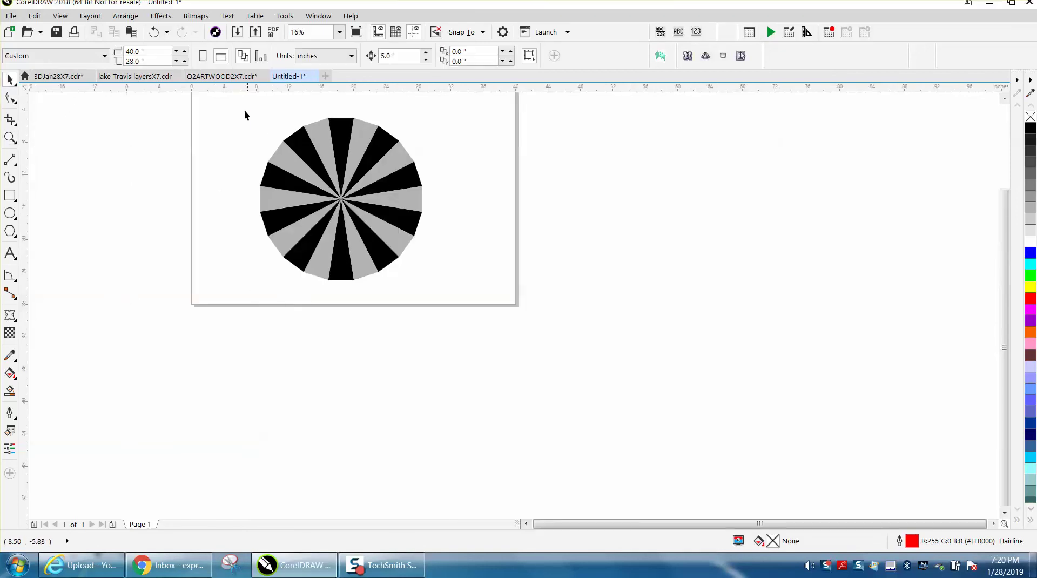
drag(245, 109, 487, 292)
drag(360, 215, 668, 245)
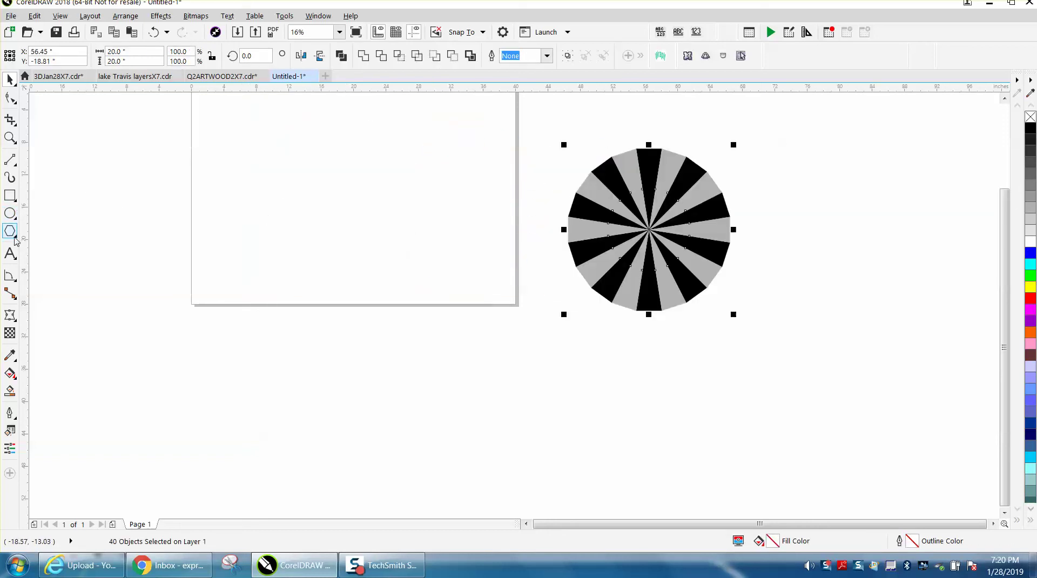
click(16, 238)
Draw a tall thin 3-sided polygon, mirror it vertically to point down, and zoom in on it
click(38, 232)
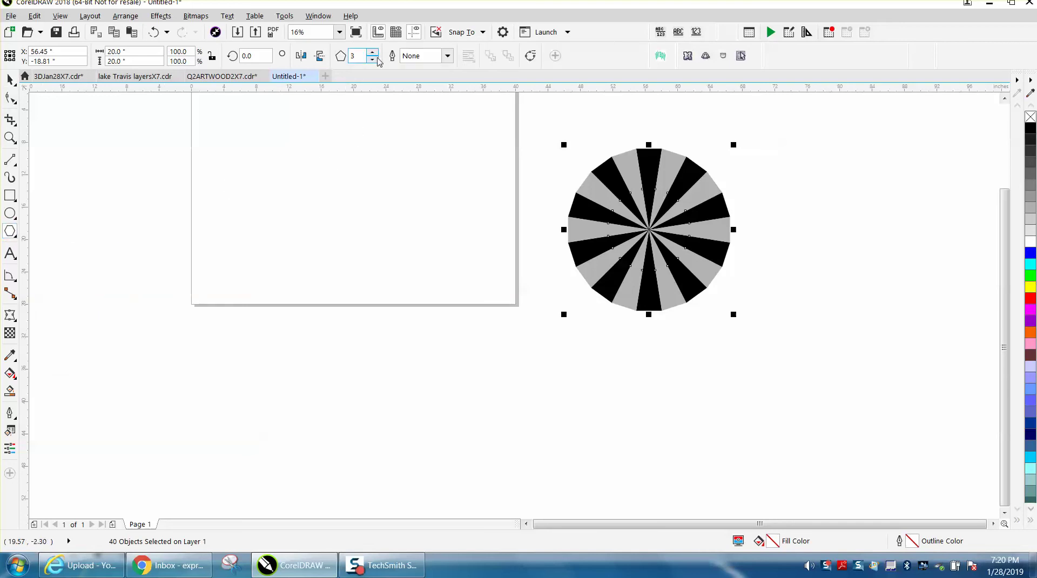
click(349, 129)
mouse_move(349, 129)
mouse_down()
mouse_move(350, 203)
mouse_move(330, 211)
mouse_up()
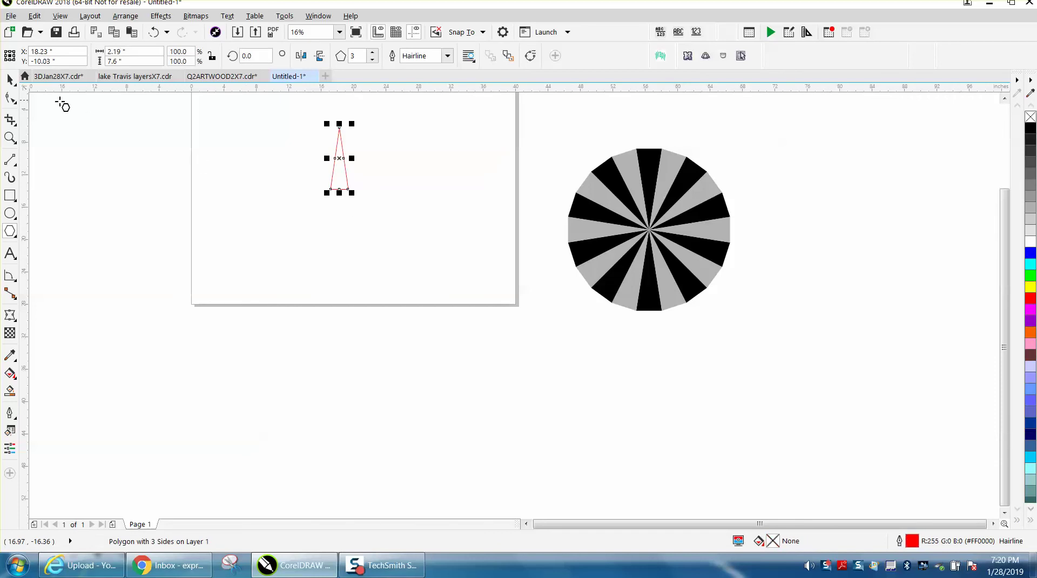
click(318, 59)
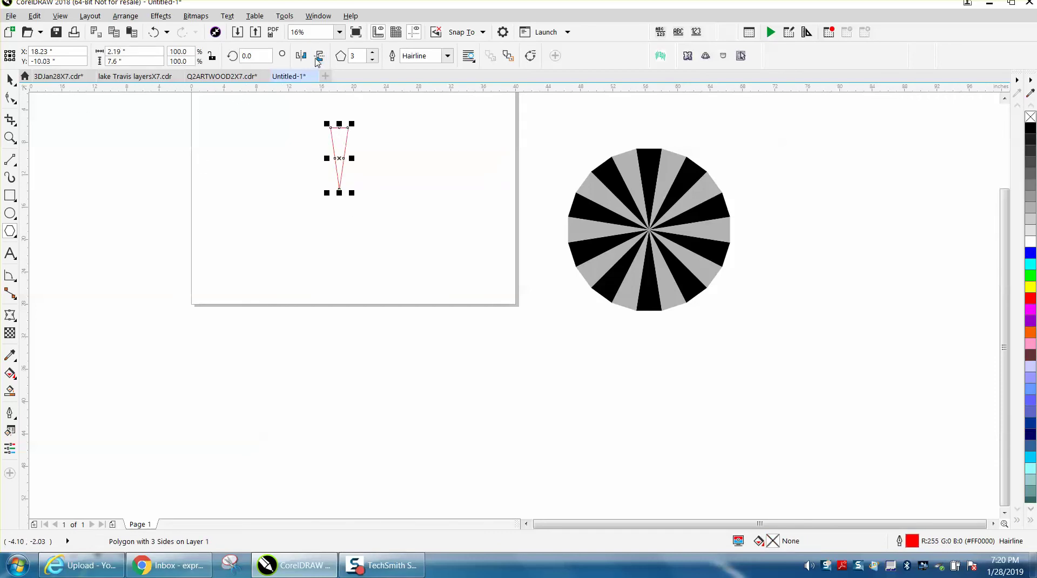
click(10, 138)
click(427, 197)
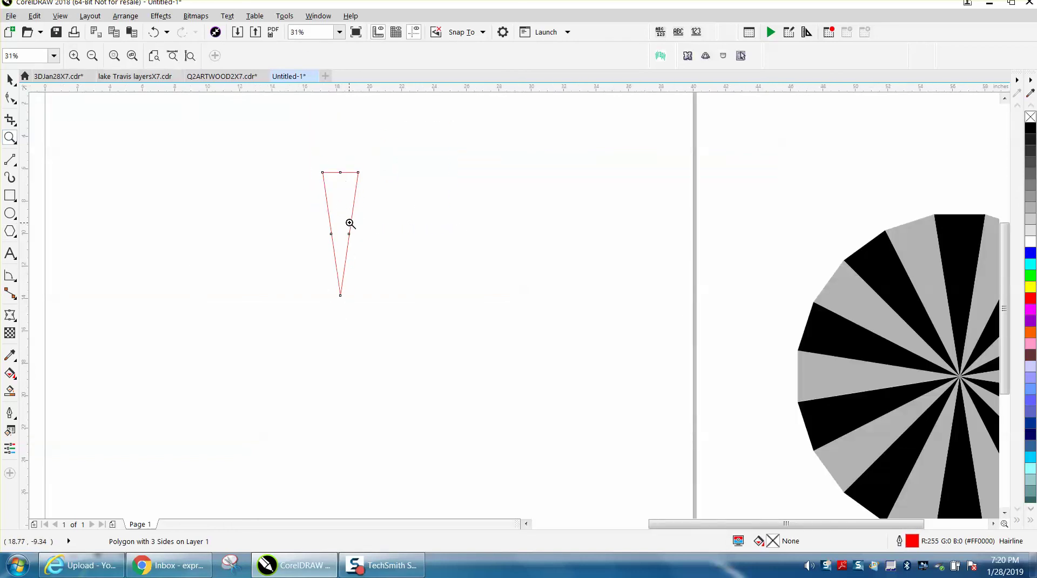
Add an angular dimension from the bottom tip between the centre line and left side, reading 8.21°
click(10, 80)
click(9, 138)
drag(452, 318, 285, 159)
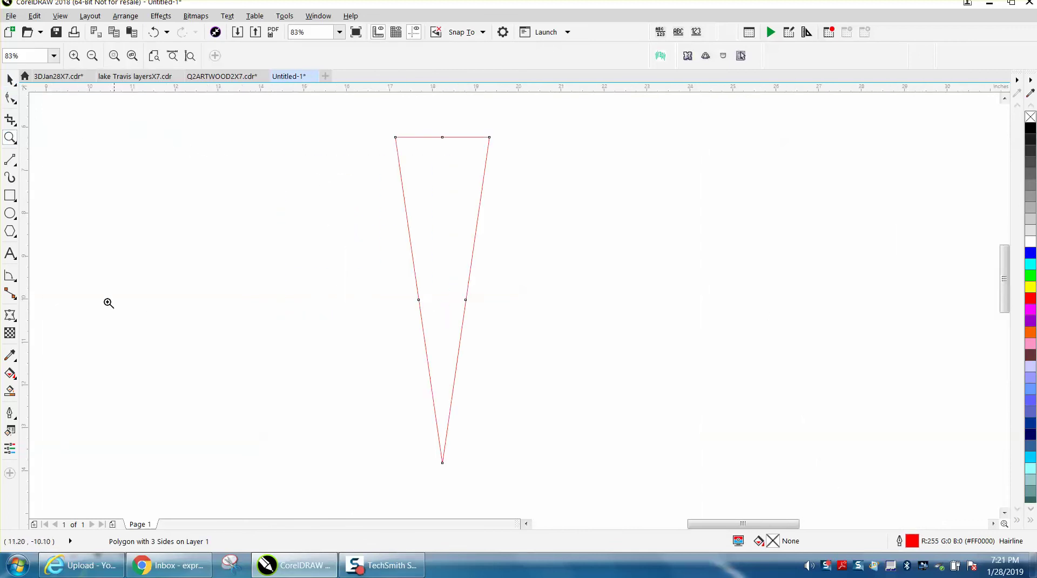
click(15, 282)
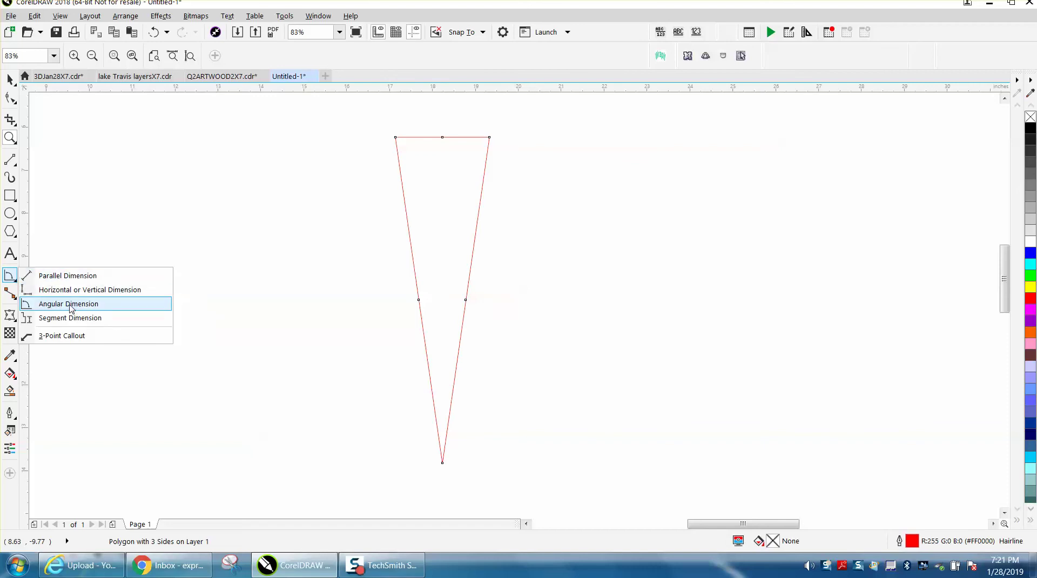
click(70, 306)
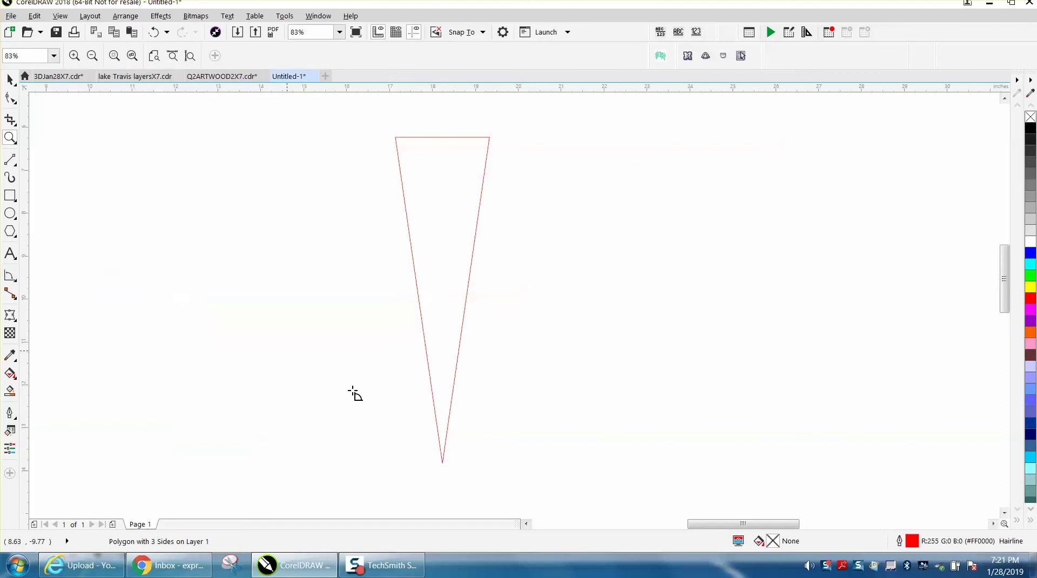
click(442, 463)
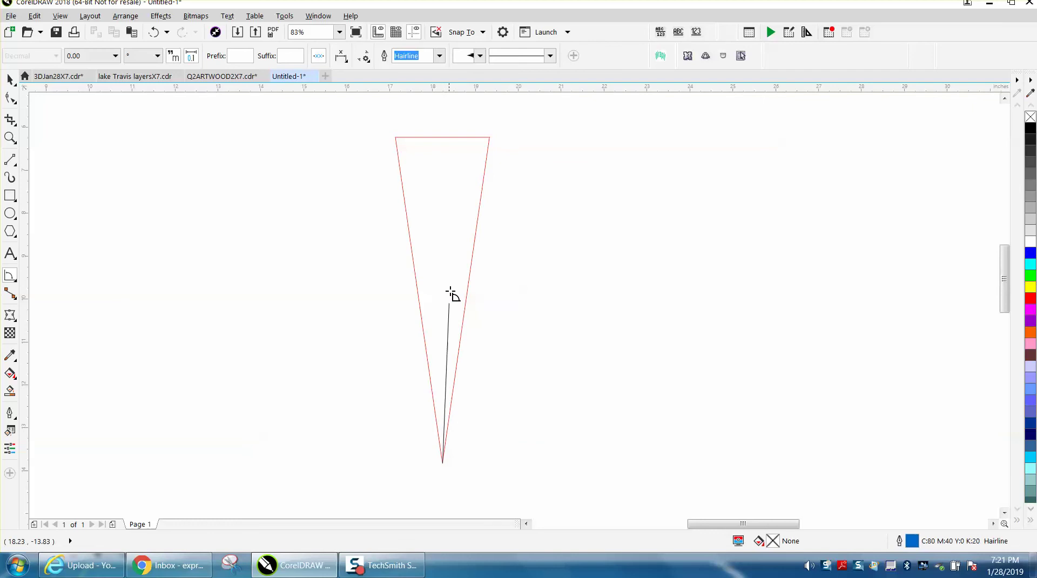
click(441, 139)
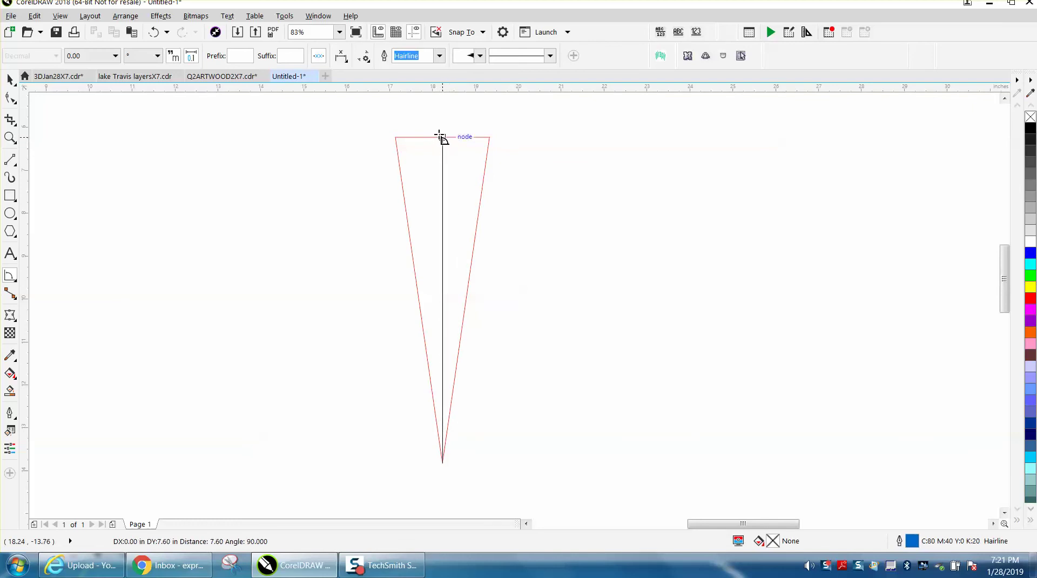
click(396, 138)
click(396, 138)
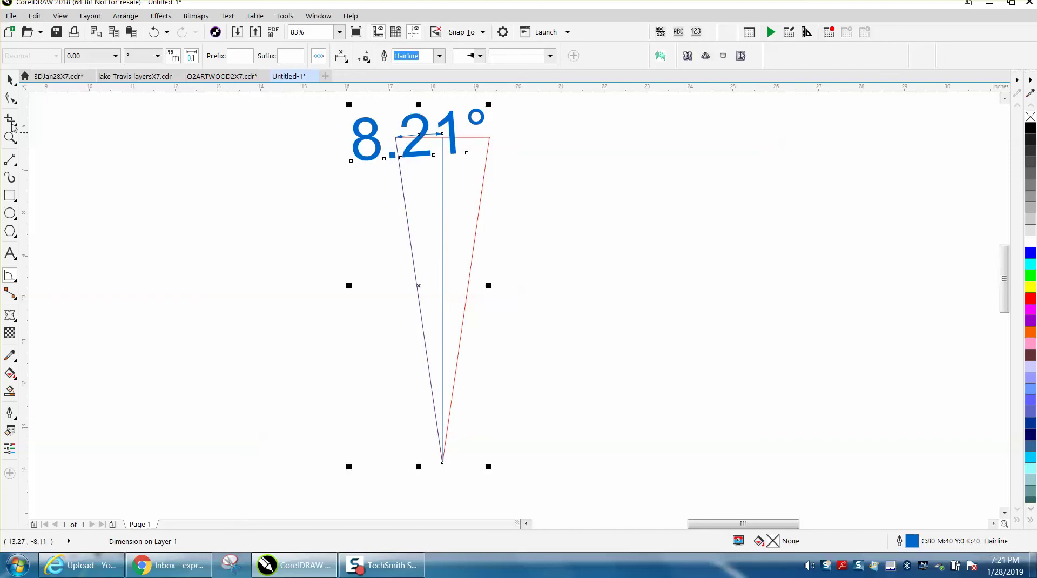
Deselect the angle measurement and select the triangle
click(9, 79)
click(188, 219)
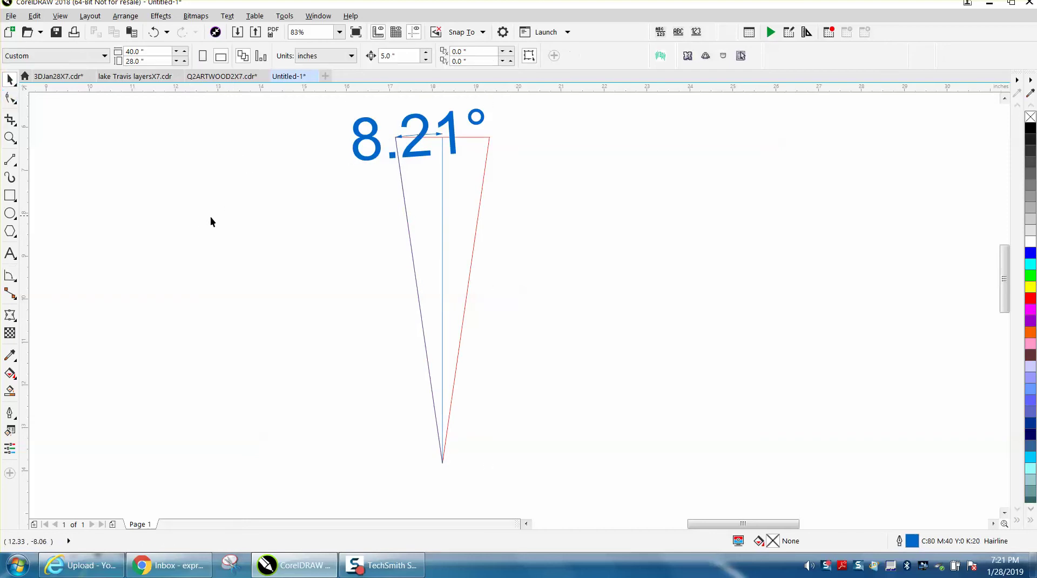
click(474, 239)
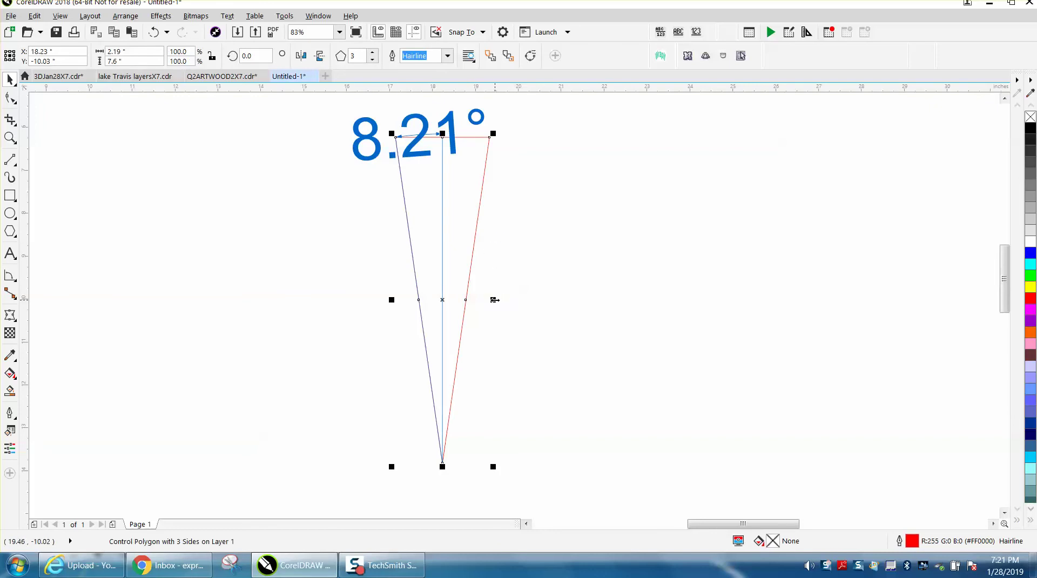
Set the triangle's width scale to 109.7% so the angle reads 9.00°, then delete the dimension
drag(495, 299, 504, 300)
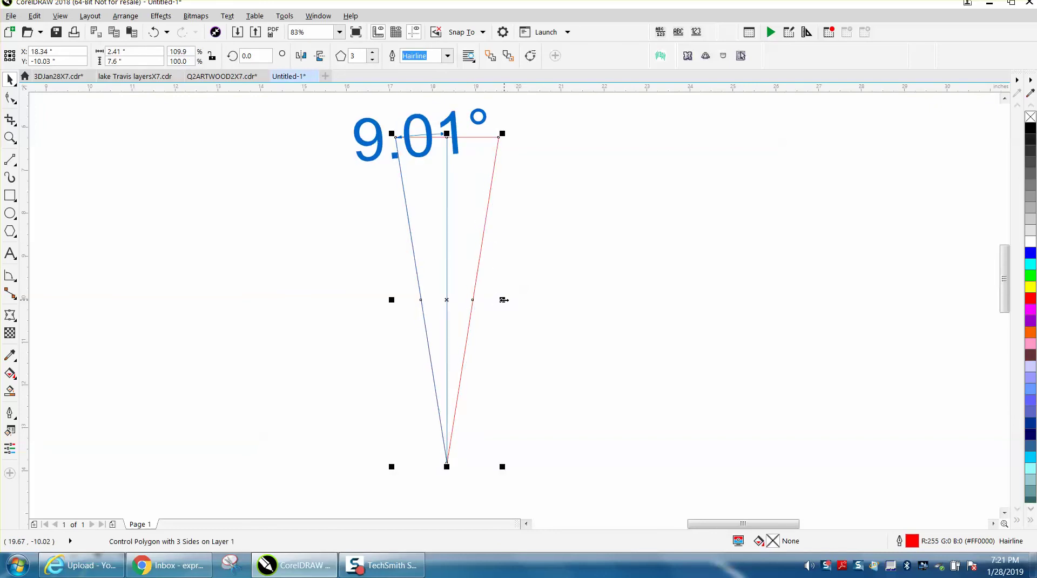
drag(504, 300, 503, 300)
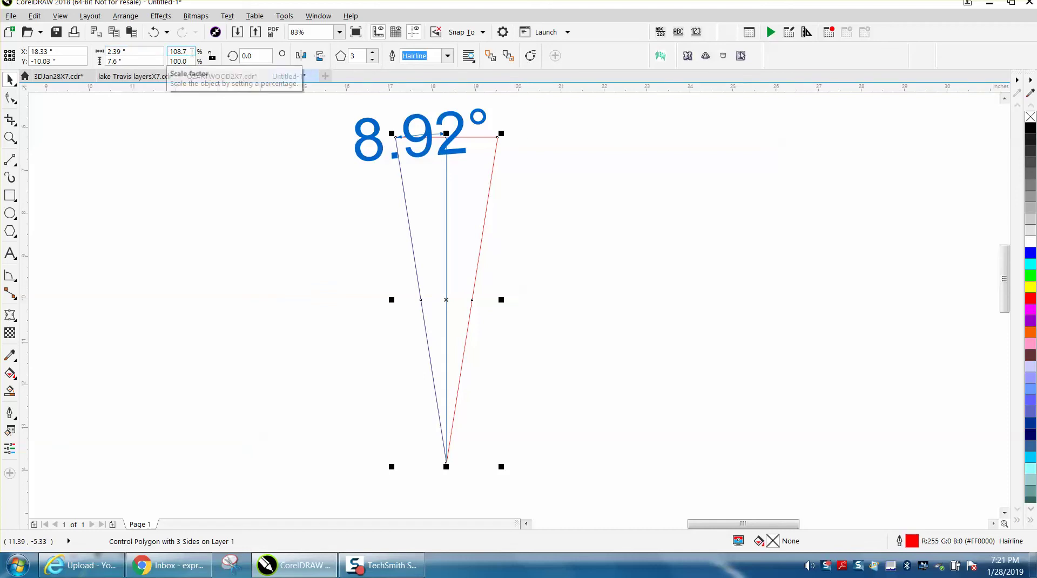
key(BackSpace)
key(BackSpace)
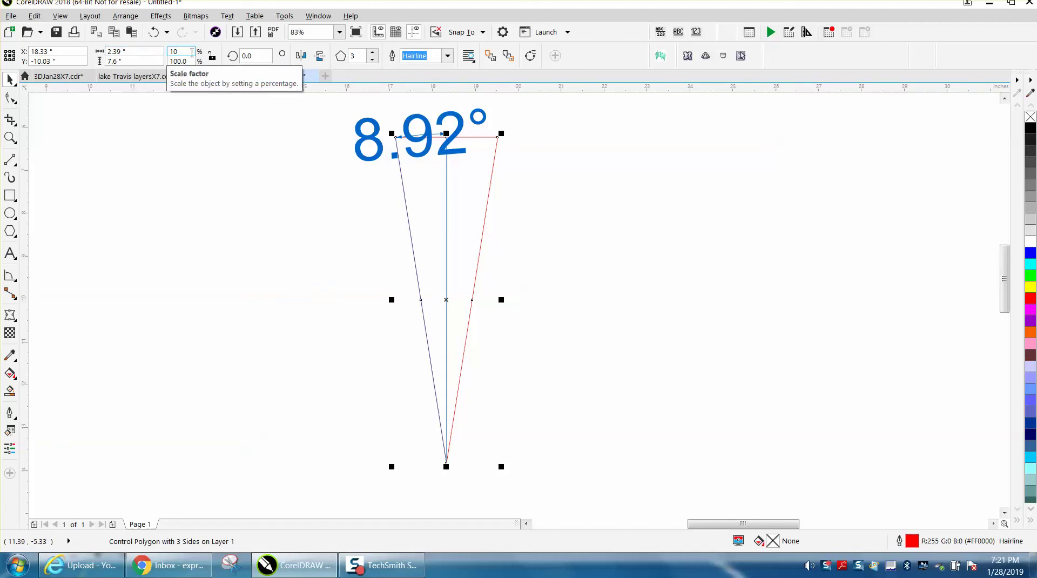
key(Return)
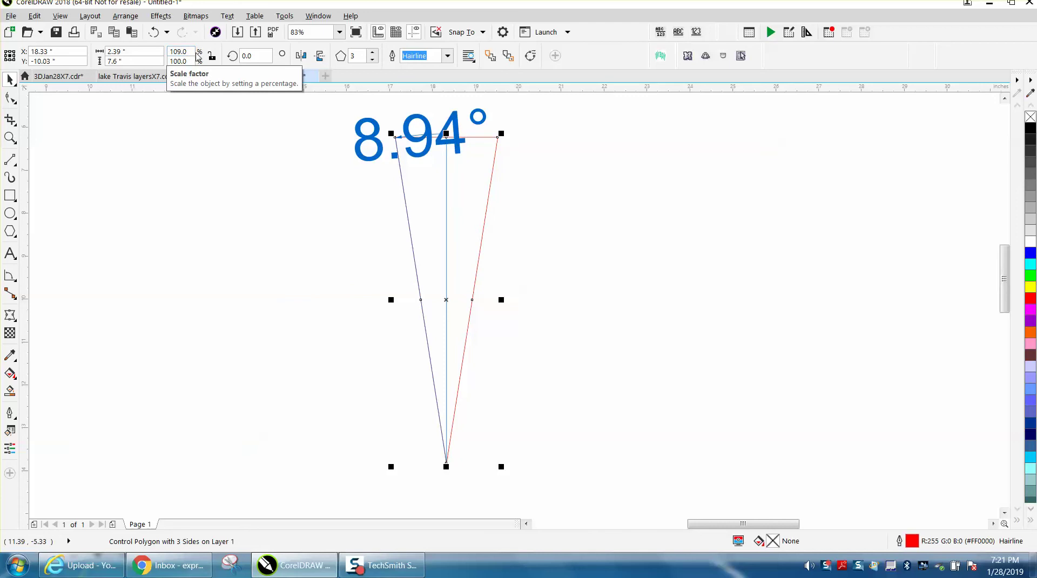
text(10)
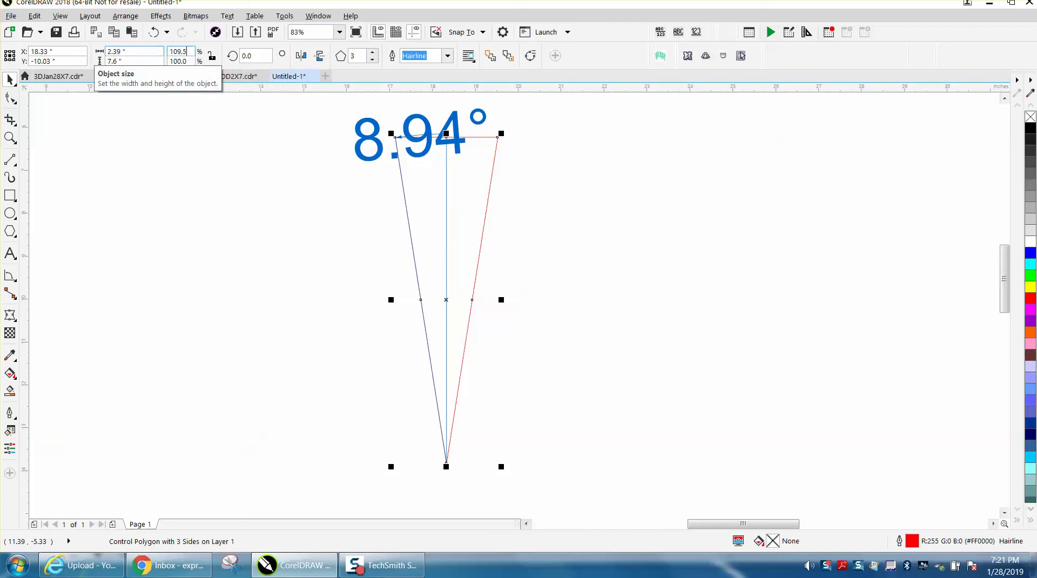
key(Return)
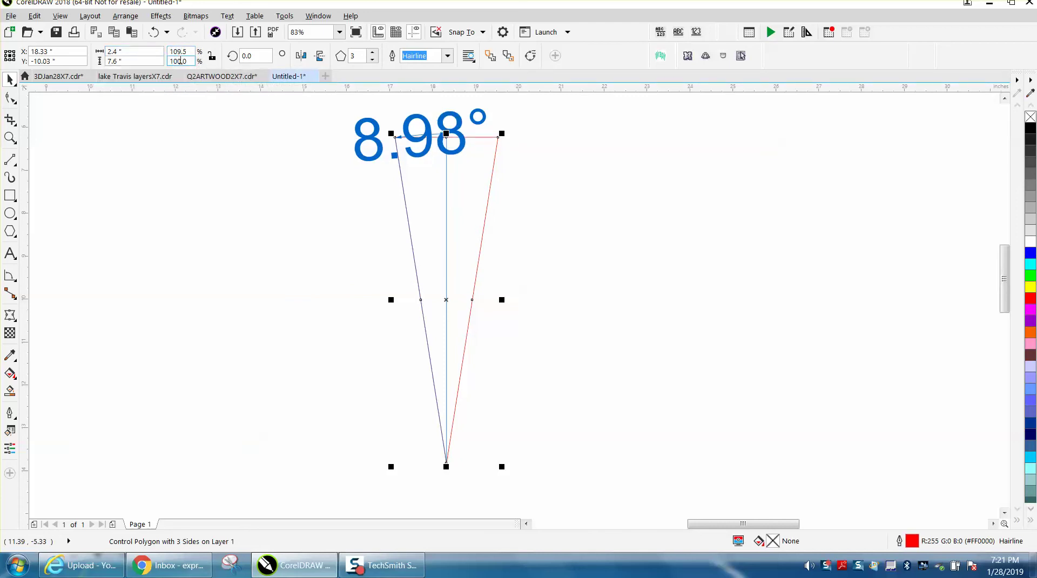
text(110)
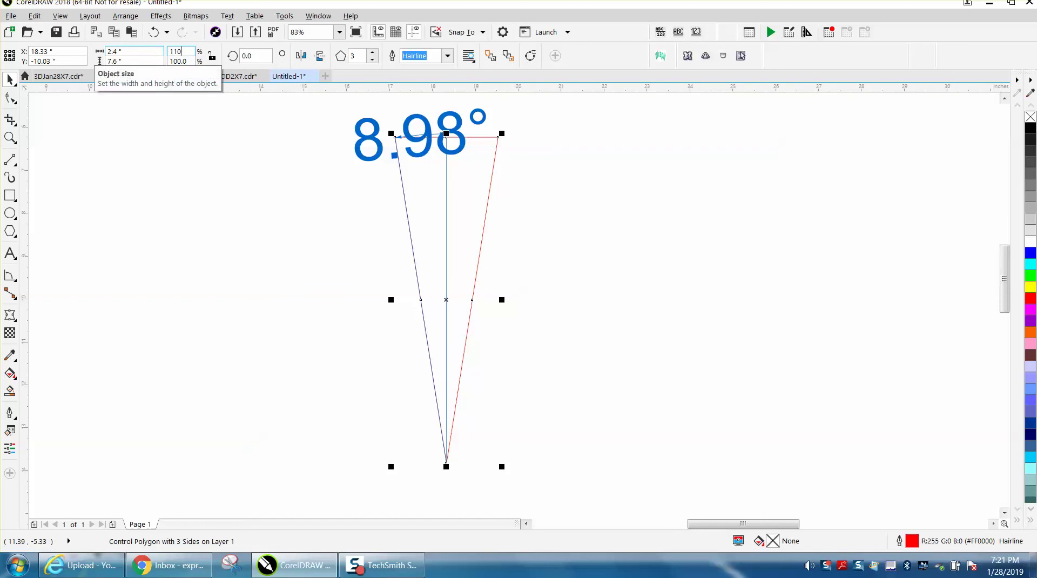
key(Return)
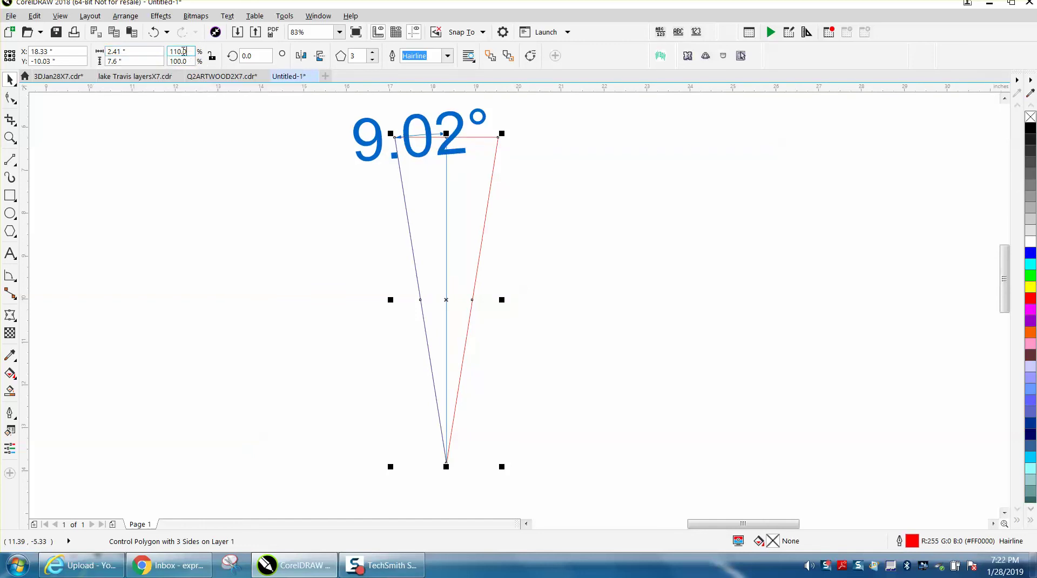
text(109)
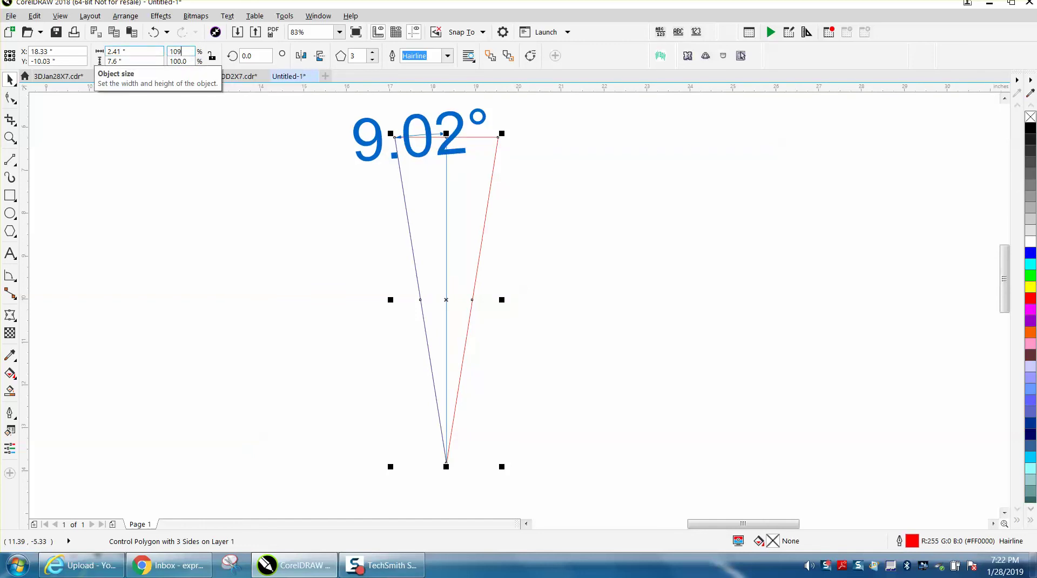
key(Return)
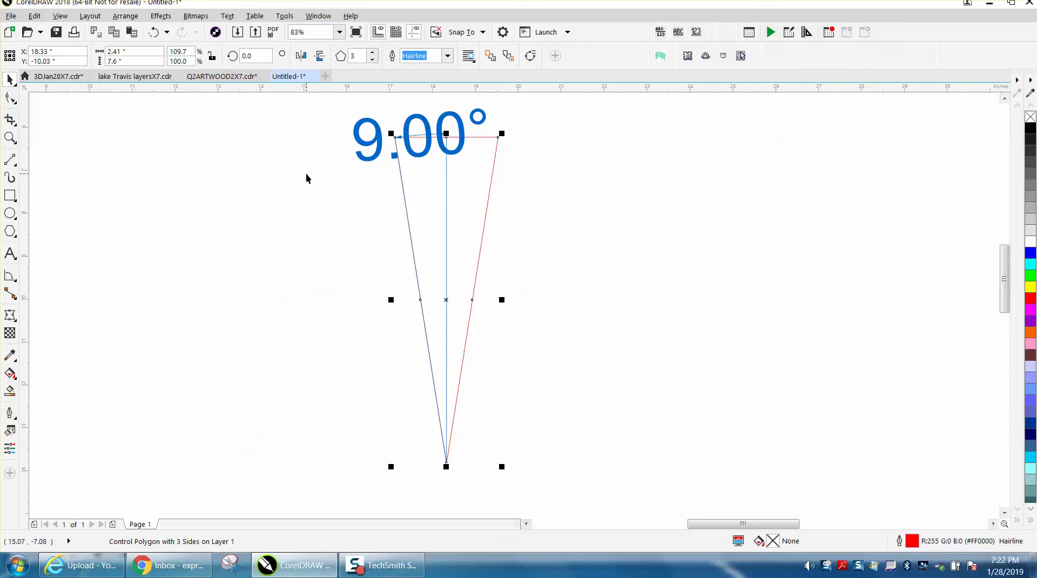
click(355, 139)
key(Delete)
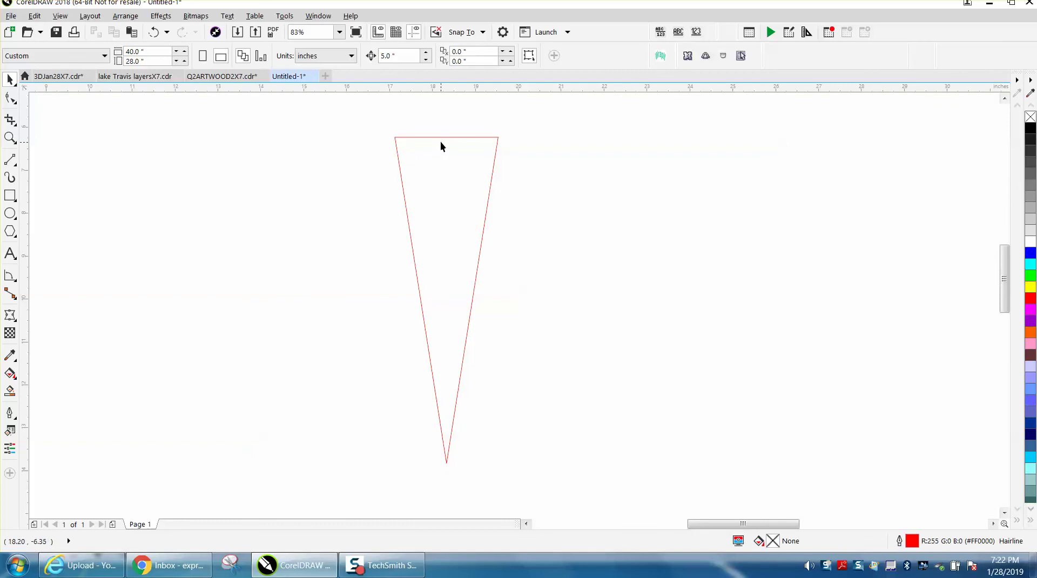
Zoom in around the triangle and undo an accidentally placed copy
click(413, 138)
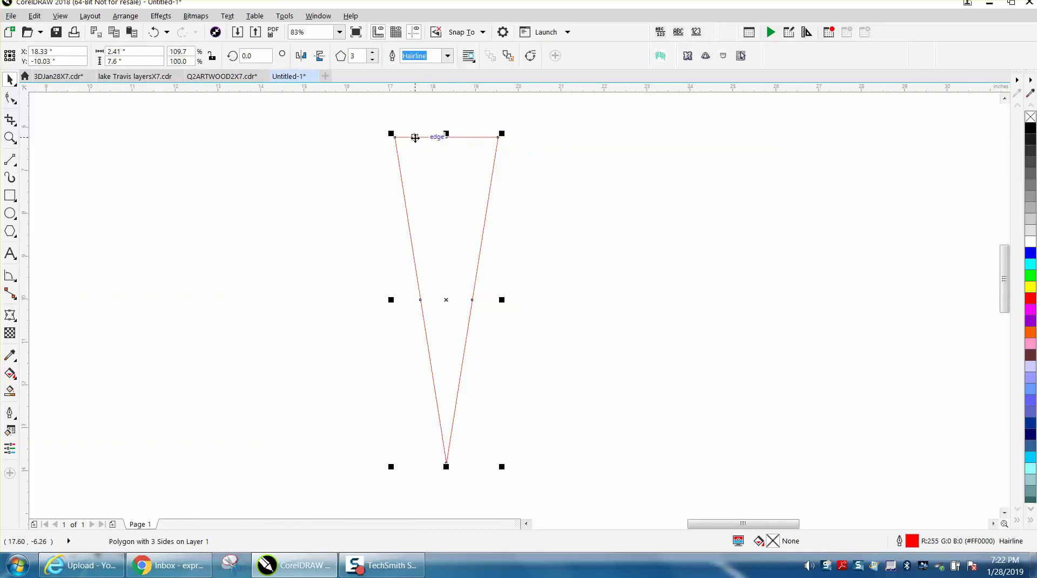
scroll(416, 140, down, 4)
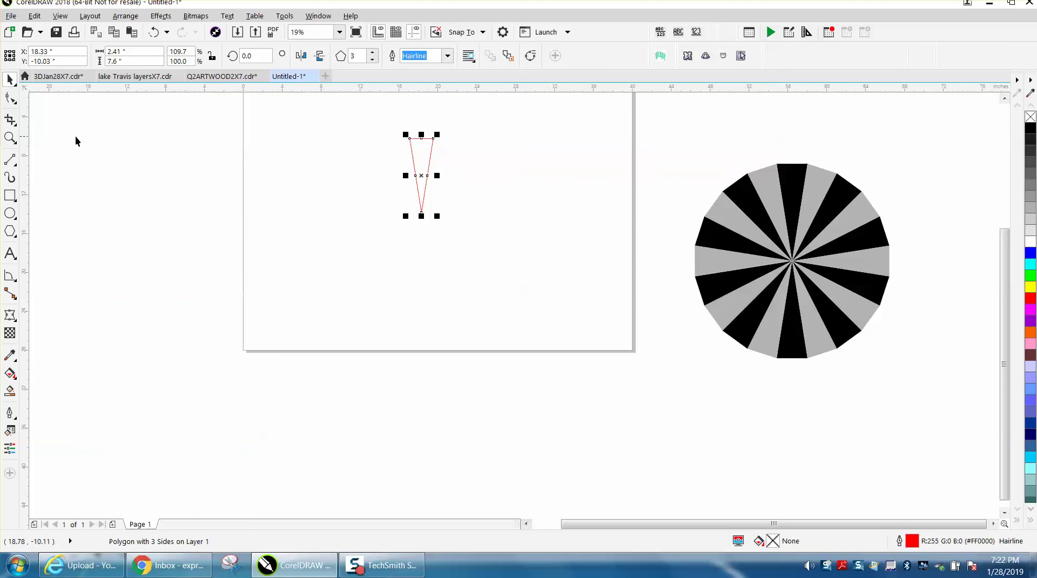
click(9, 138)
drag(324, 114, 583, 324)
click(11, 79)
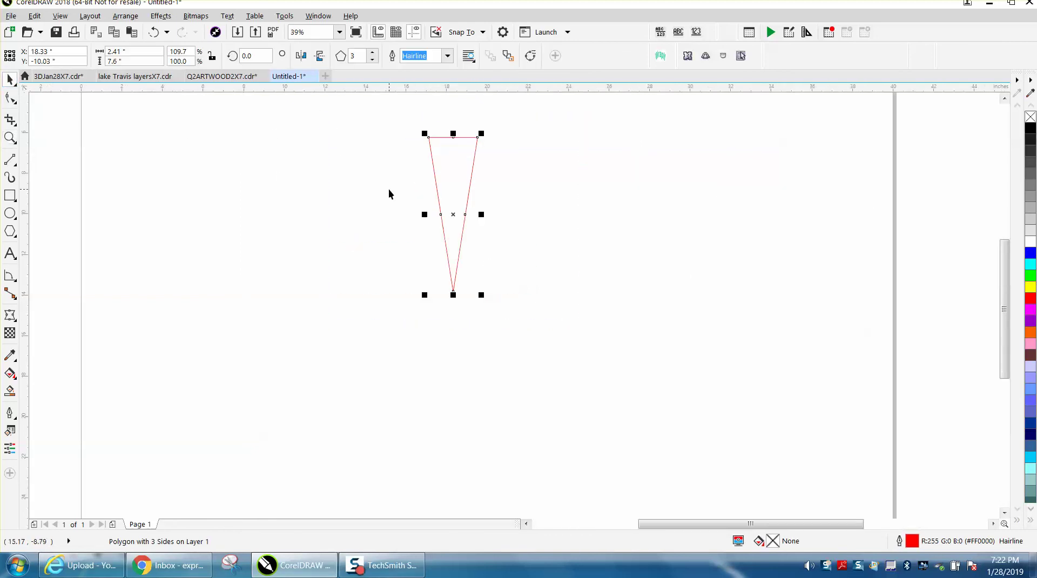
click(390, 194)
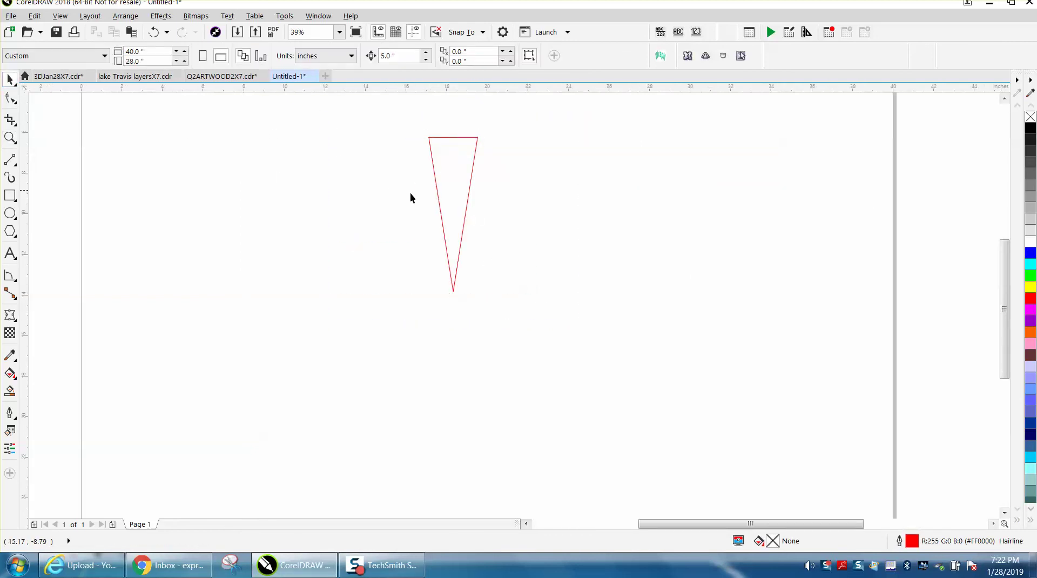
click(454, 208)
drag(454, 208, 521, 212)
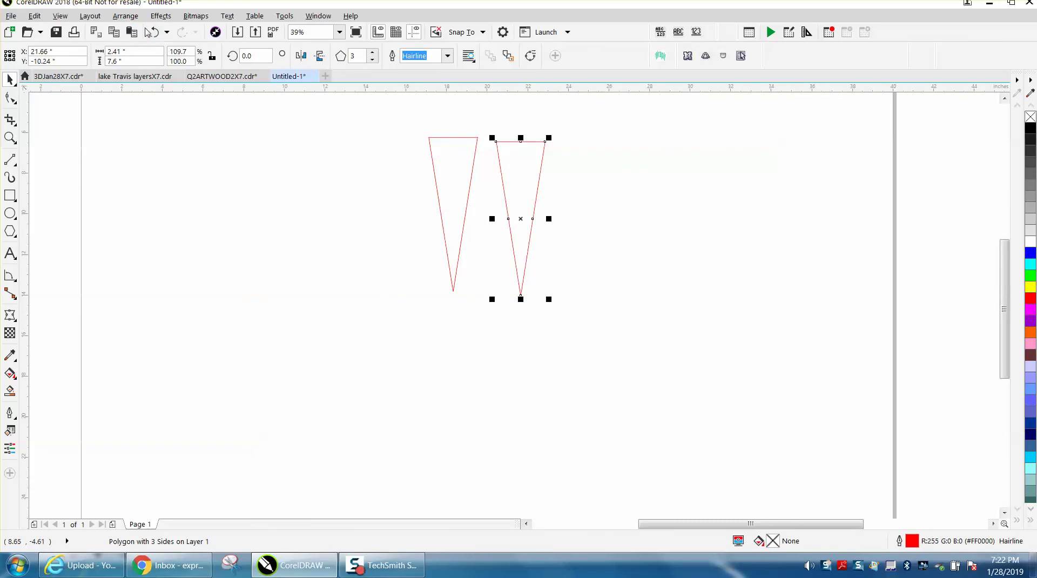
click(153, 32)
Move the rotation centre to the triangle's tip and make copies rotated 18° and 36°, repeating them
click(454, 215)
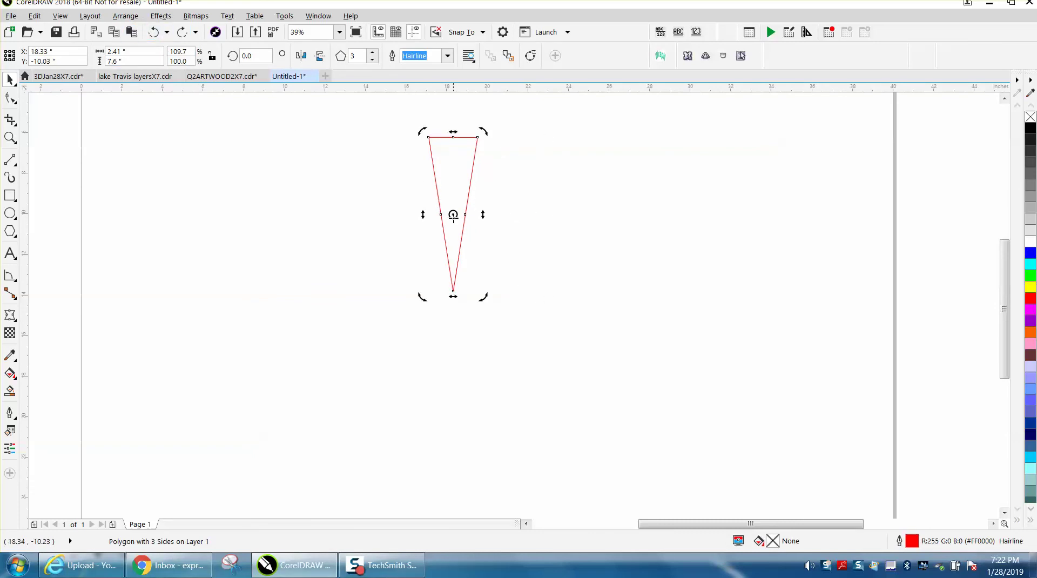
drag(453, 214, 453, 291)
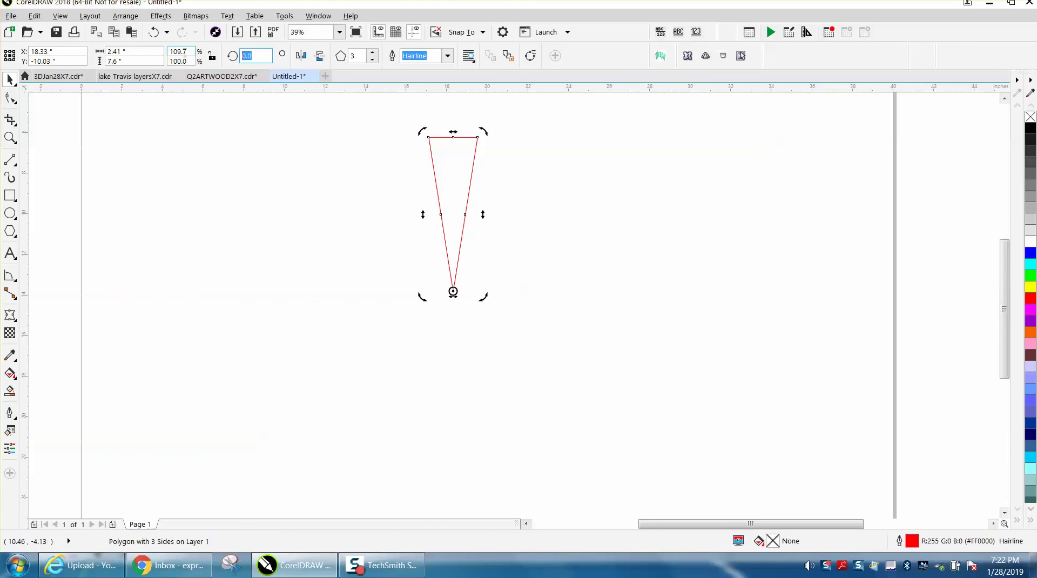
text(18)
key(Return)
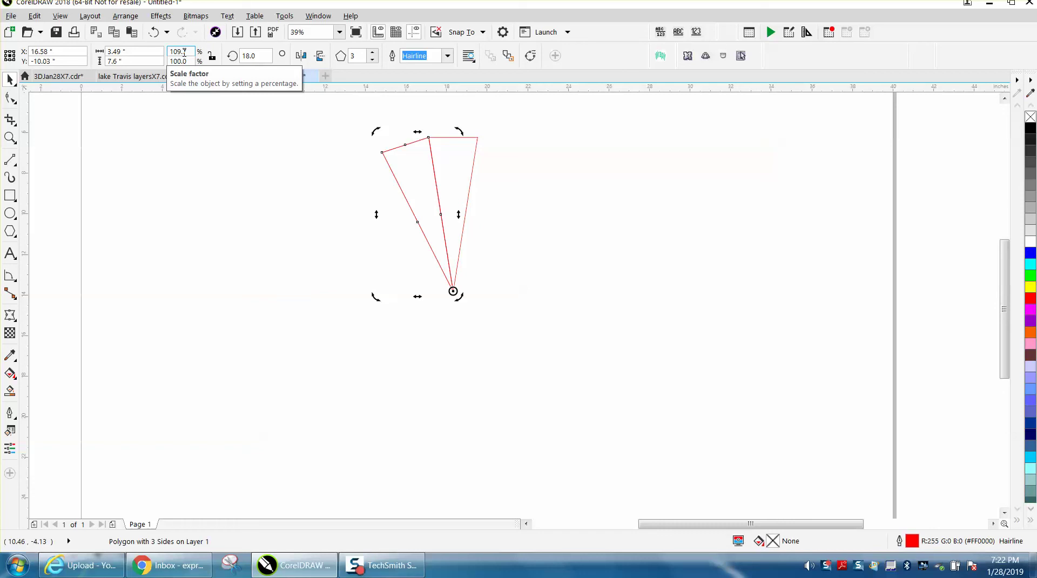
click(252, 55)
text(36)
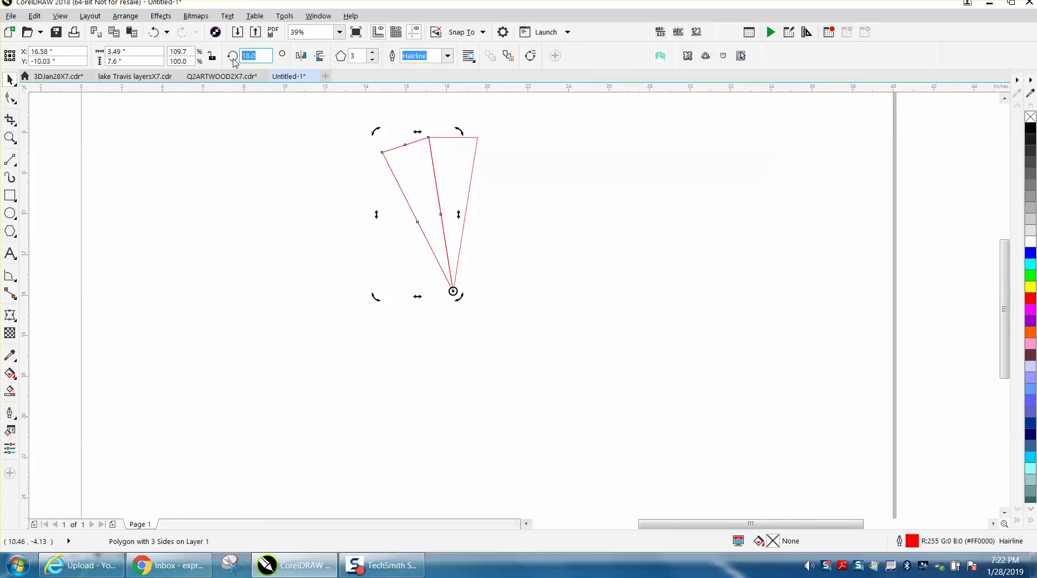
key(Return)
key(ctrl+r)
key(ctrl+r)
key(ctrl+r)
key(ctrl+r)
key(ctrl+r)
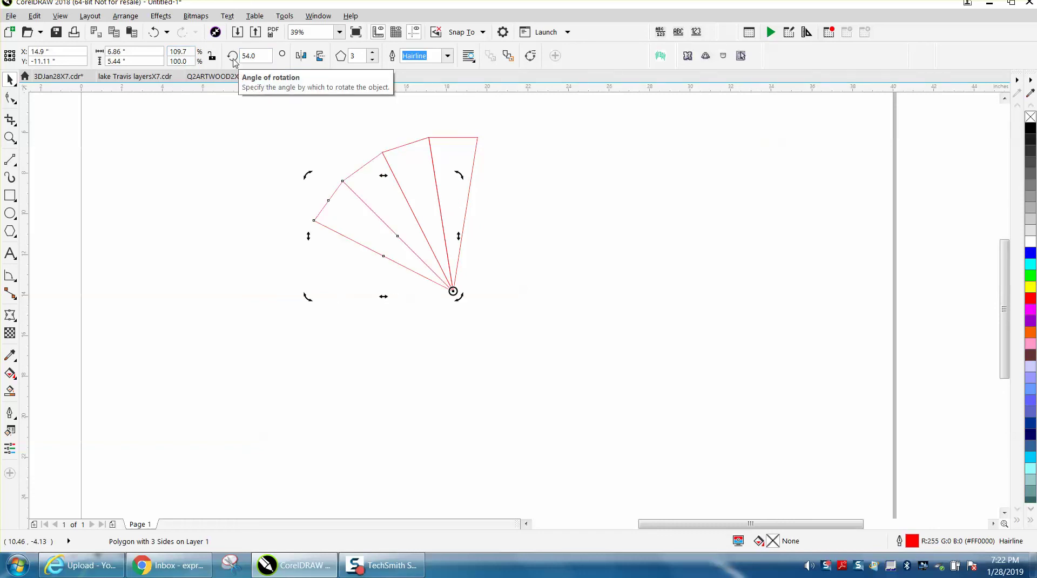
Delete the stray bottom triangle and rotate the lowest one a further 18°, nudging it up
click(258, 100)
click(370, 373)
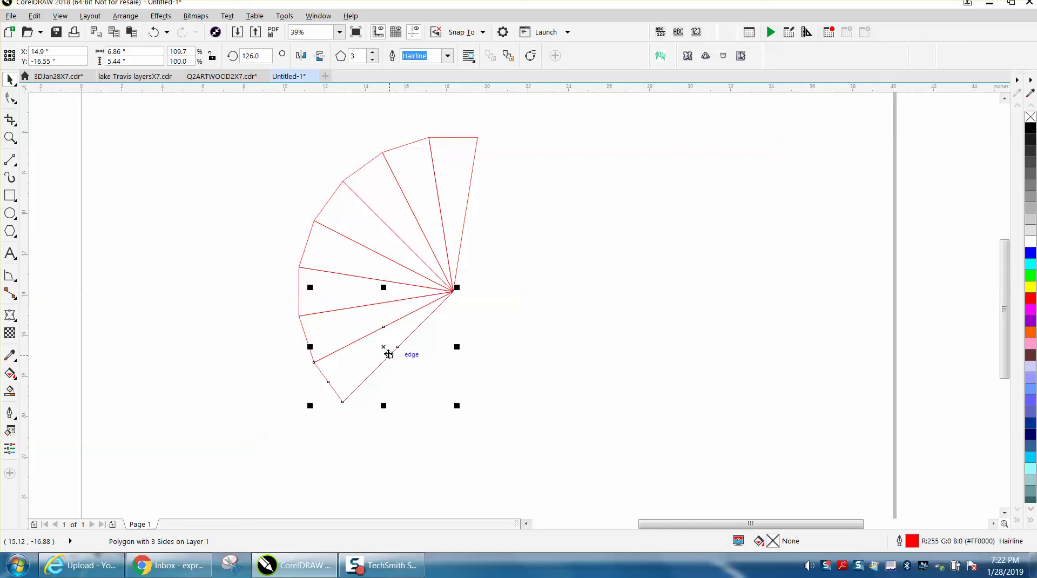
key(Delete)
click(373, 332)
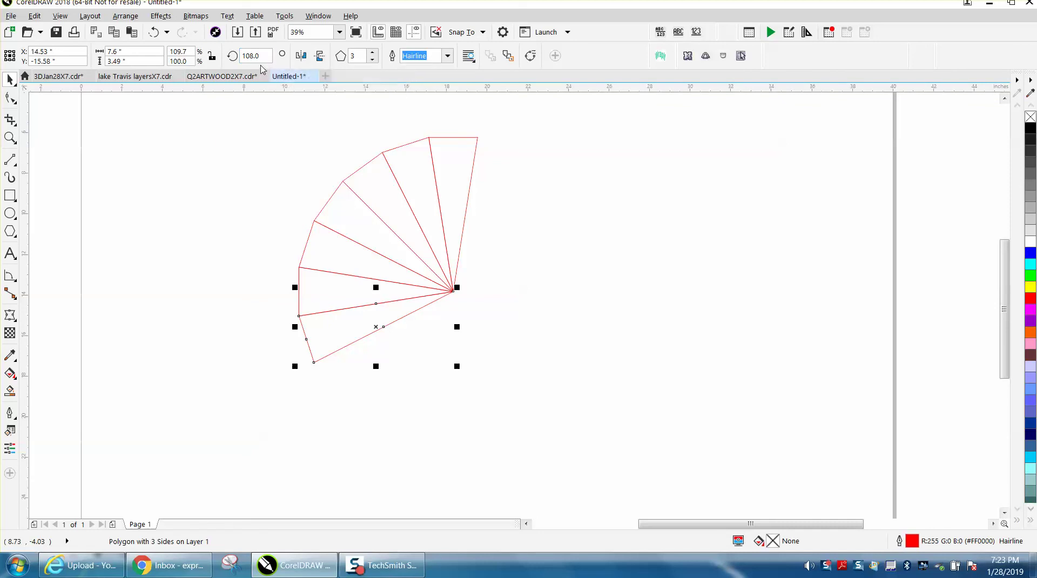
click(264, 58)
text(+18)
key(Return)
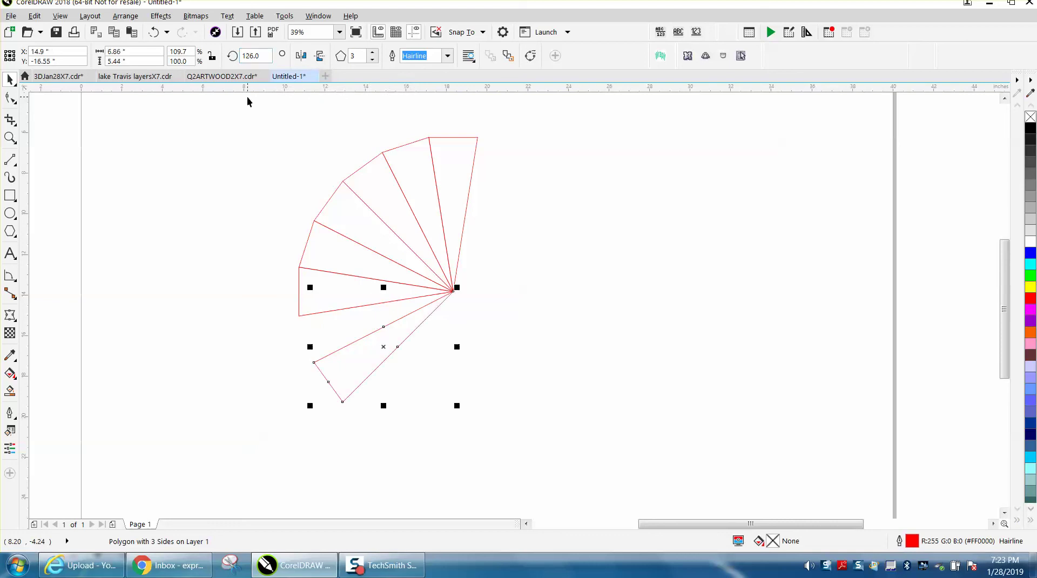
key(shift+Up)
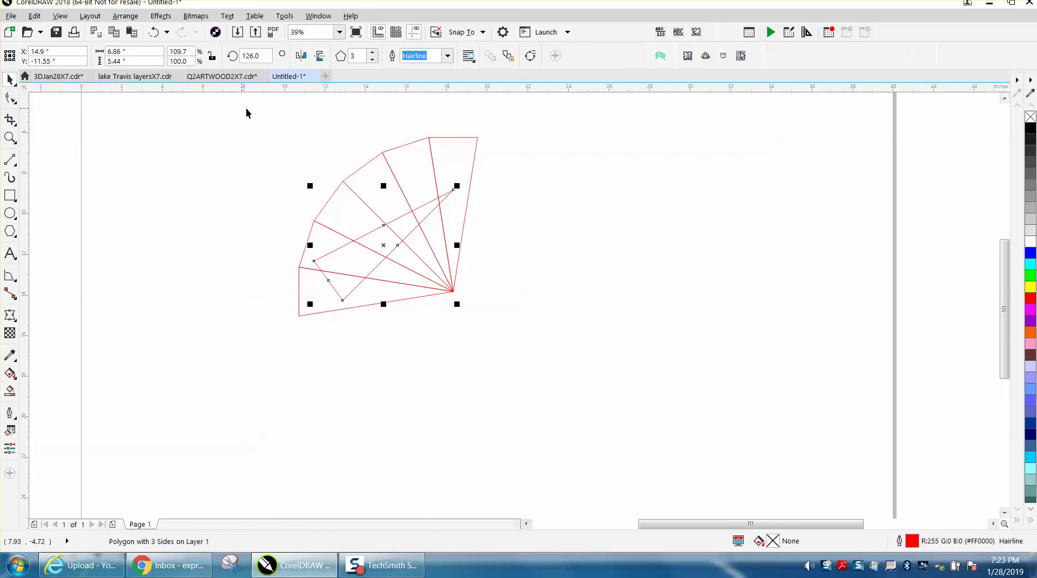
Add a 108° rotated copy of the bottom wedge and repeat it to extend the fan
click(248, 110)
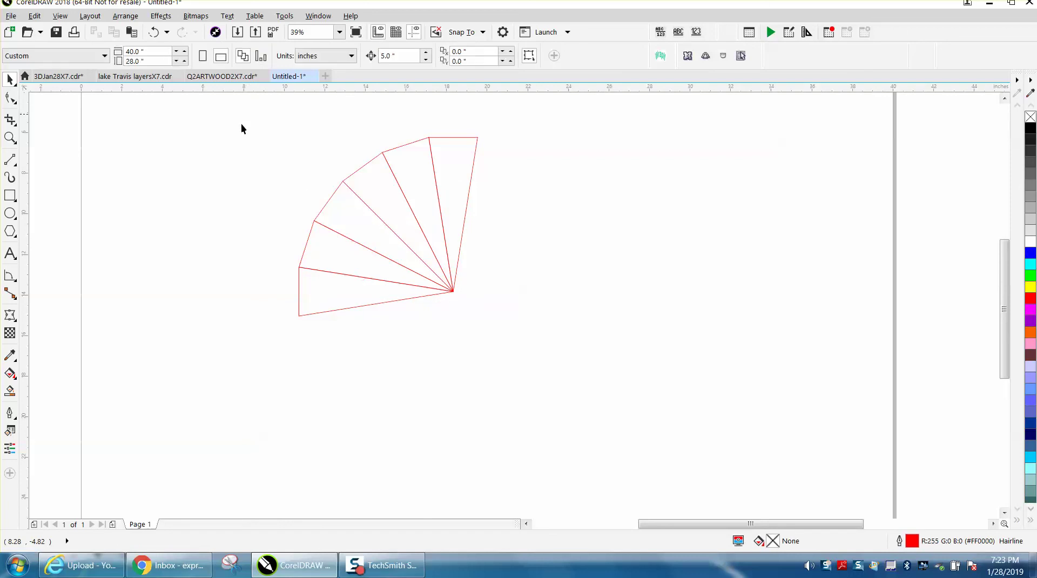
click(351, 309)
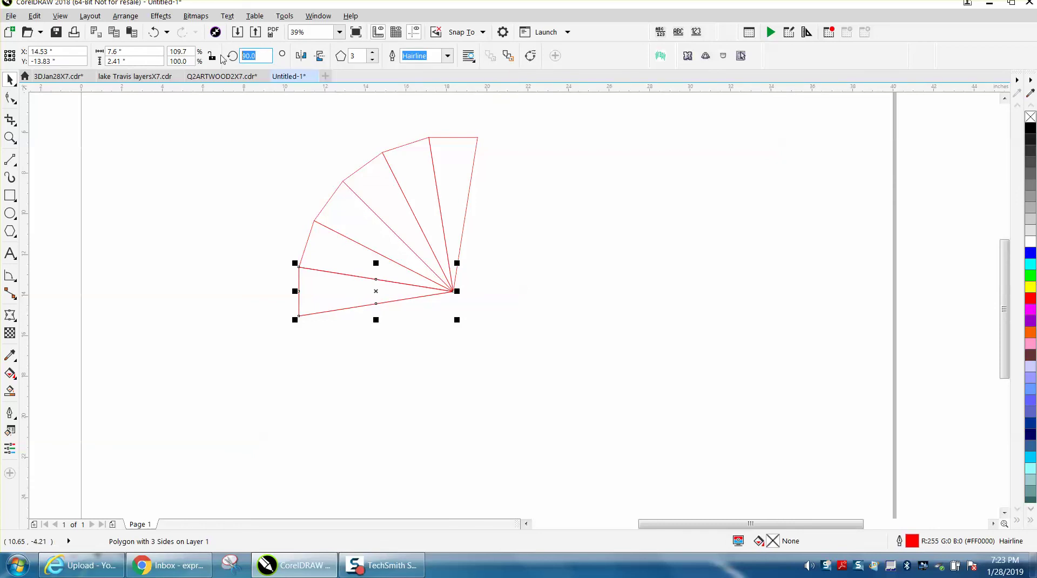
text(108)
key(Return)
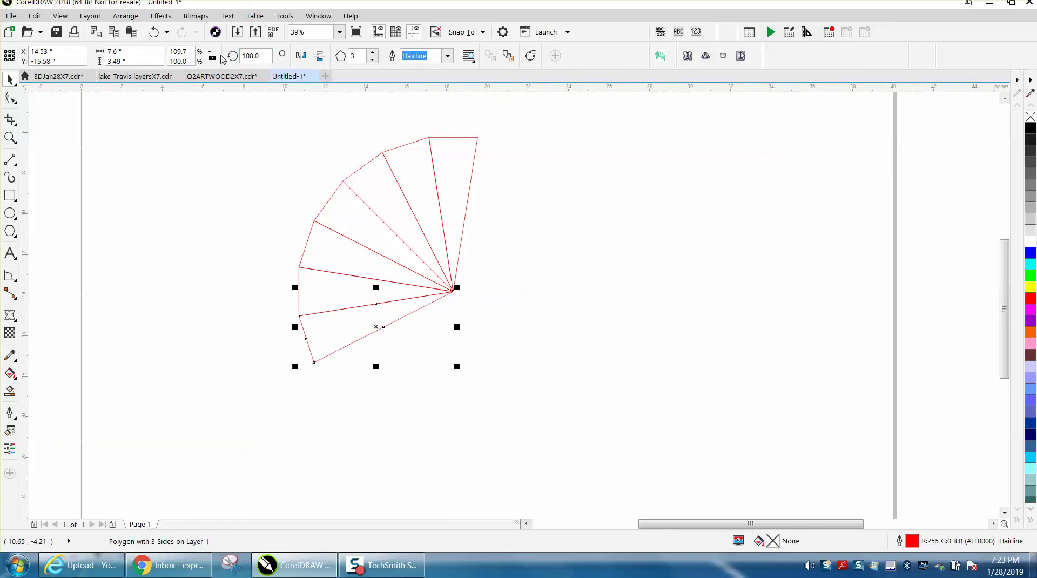
key(ctrl+r)
key(ctrl+r)
key(ctrl+r)
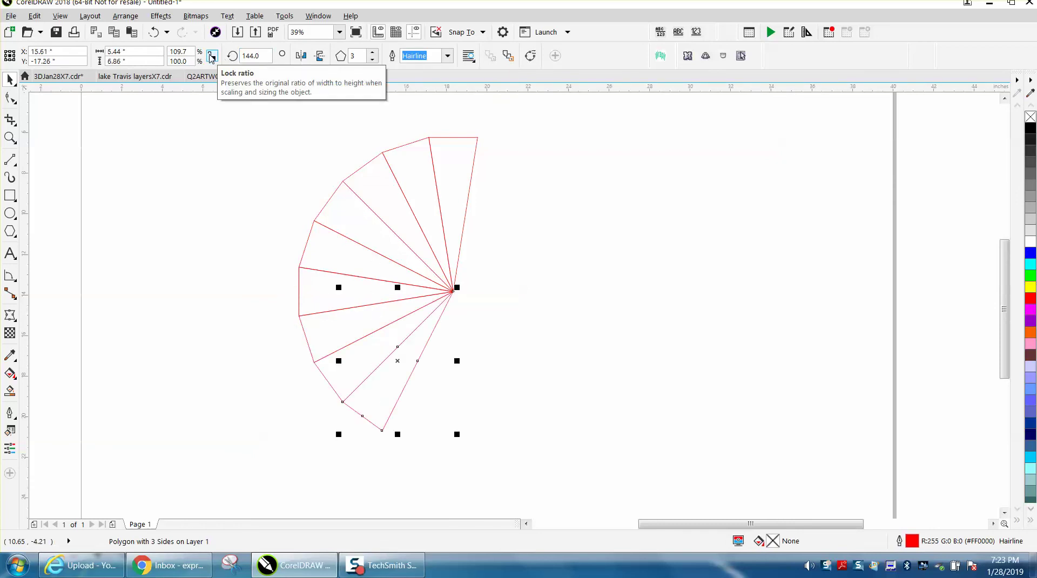
key(ctrl+r)
key(ctrl+r)
key(ctrl+r)
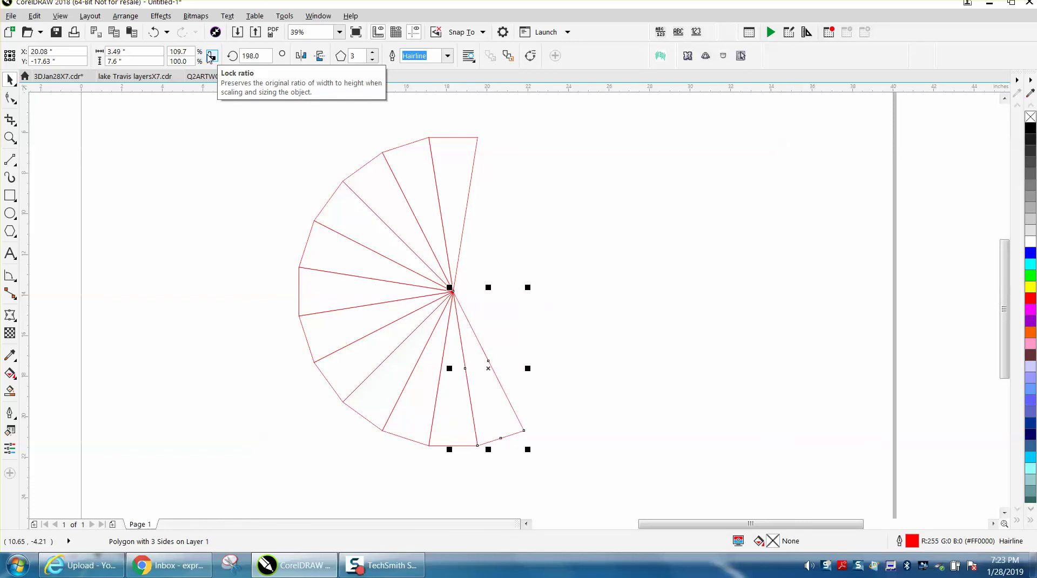
key(ctrl+r)
right_click(207, 56)
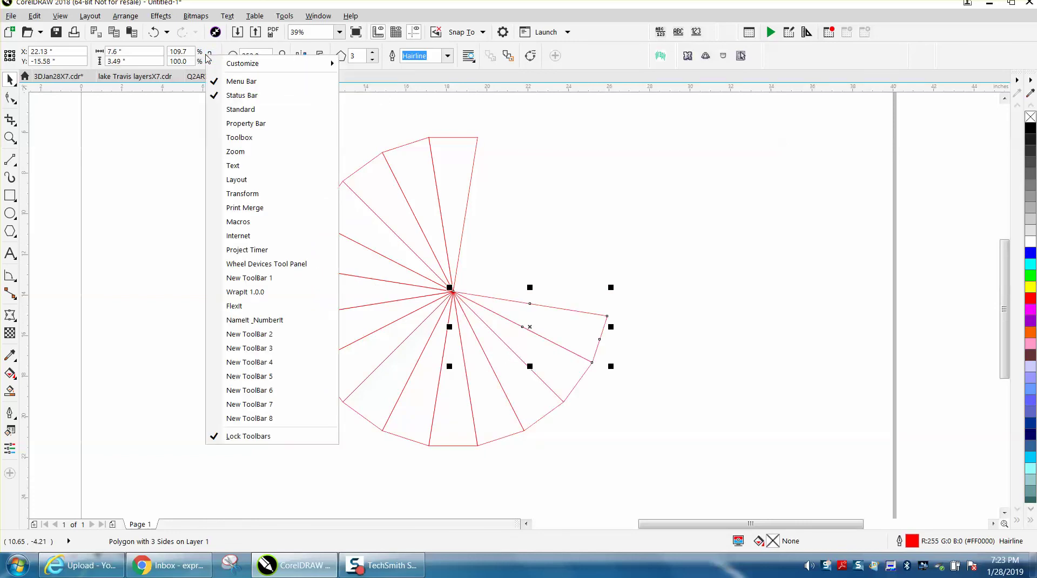
key(ctrl+r)
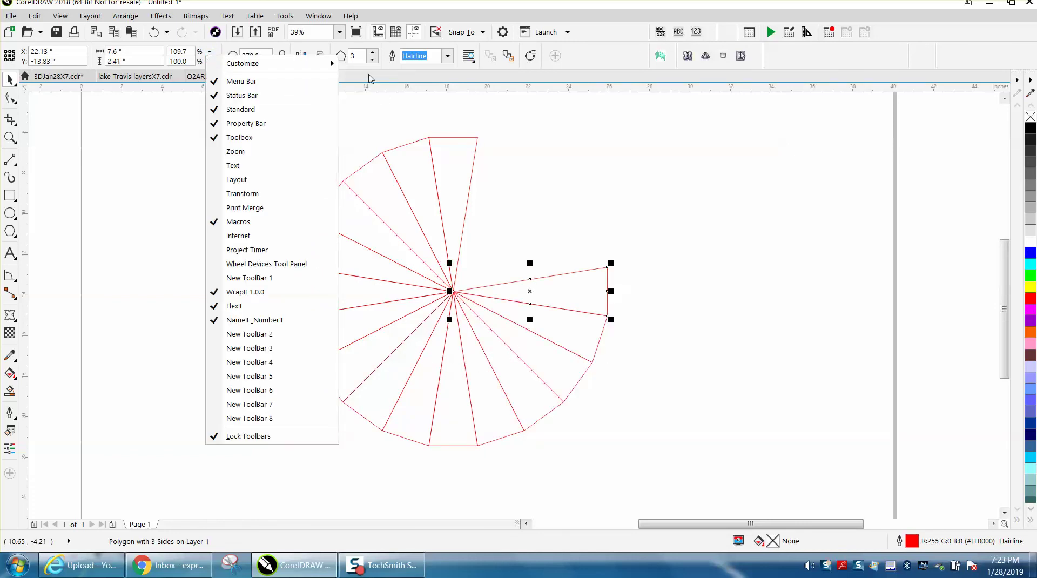
click(582, 172)
Add the last rotated copies to close the 20-wedge circle, then zoom in to check and back out
key(ctrl+r)
key(ctrl+r)
key(ctrl+r)
key(ctrl+r)
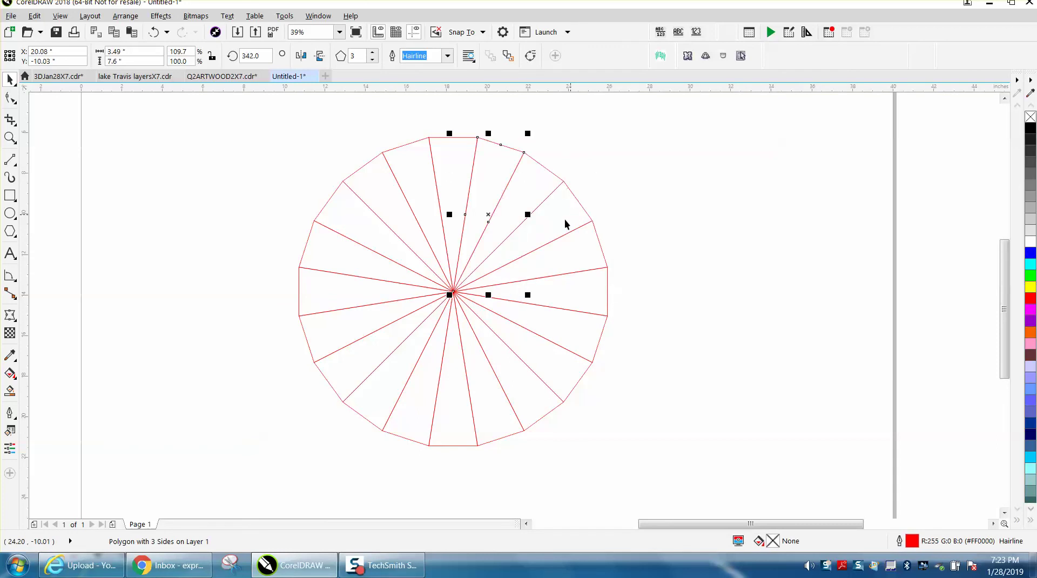
click(10, 137)
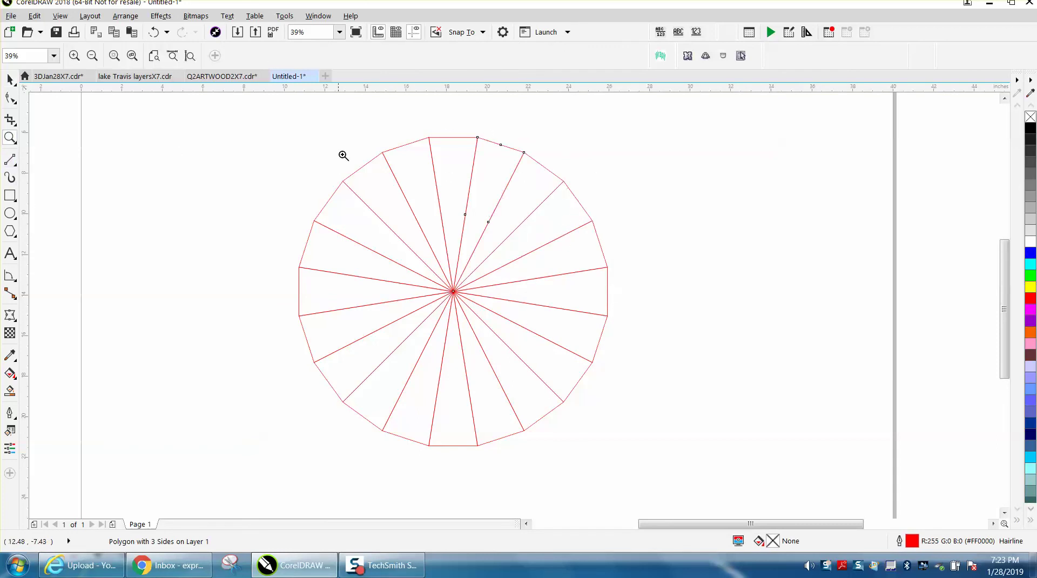
drag(390, 128, 579, 320)
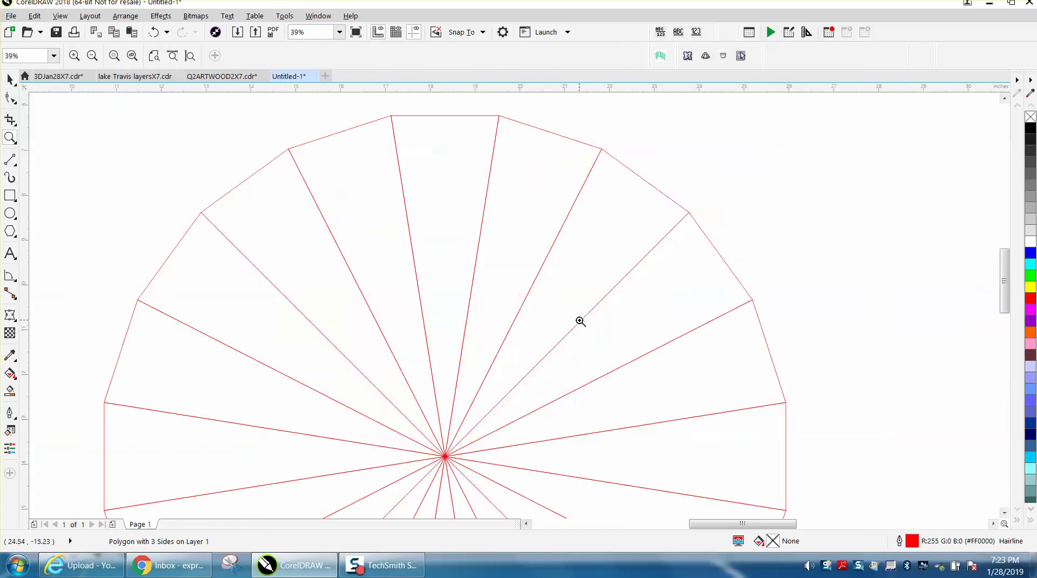
right_click(348, 284)
right_click(399, 267)
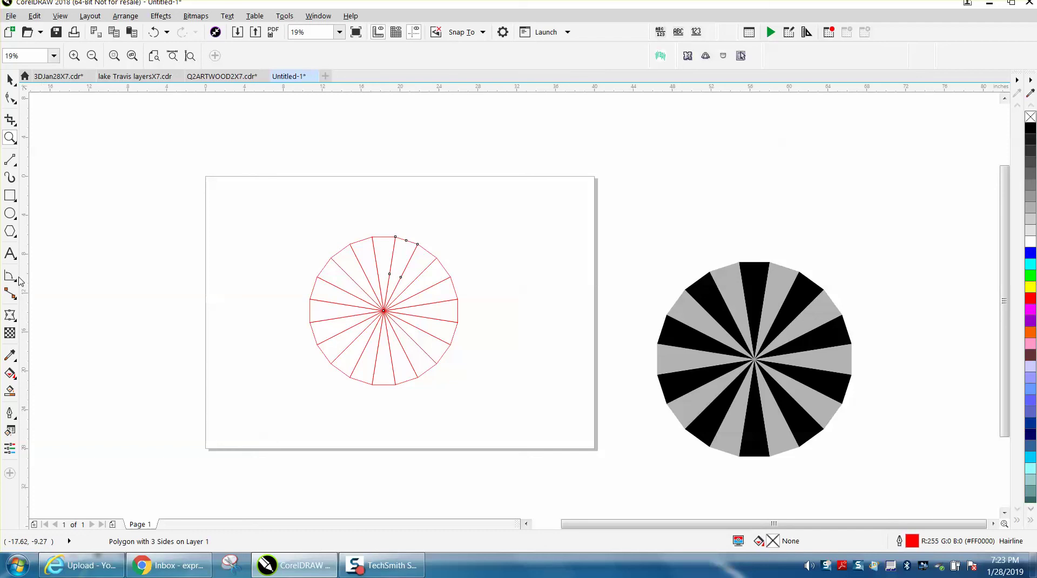
click(9, 390)
Smart Fill the top wedge to create a new black-filled wedge shape
click(384, 256)
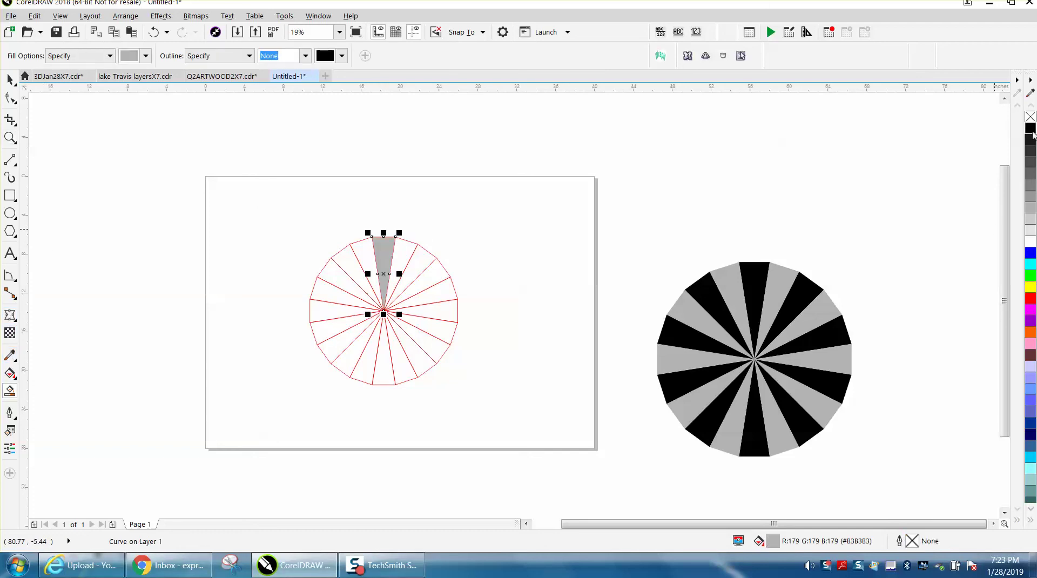
click(1030, 130)
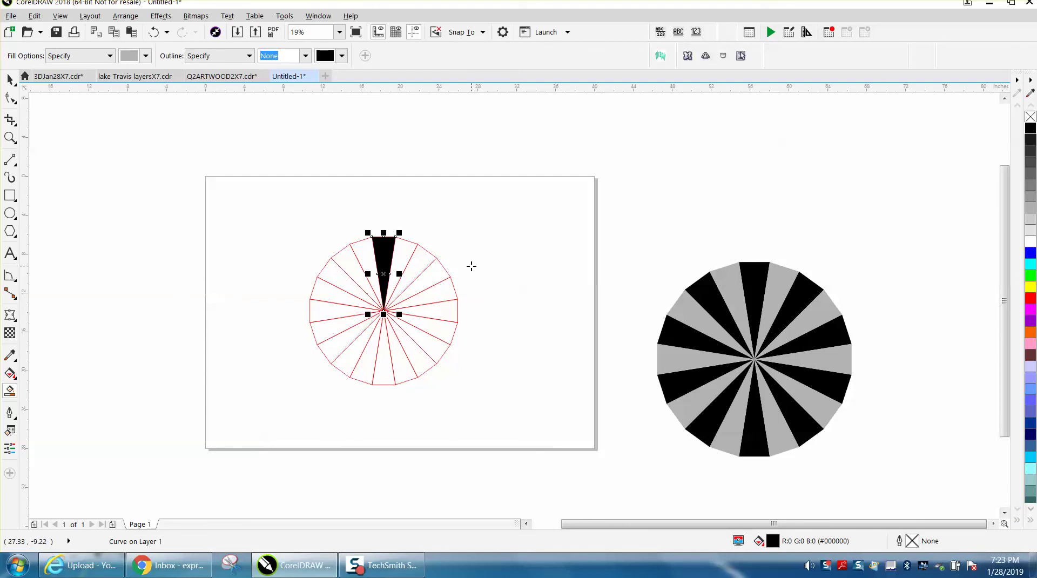
key(space)
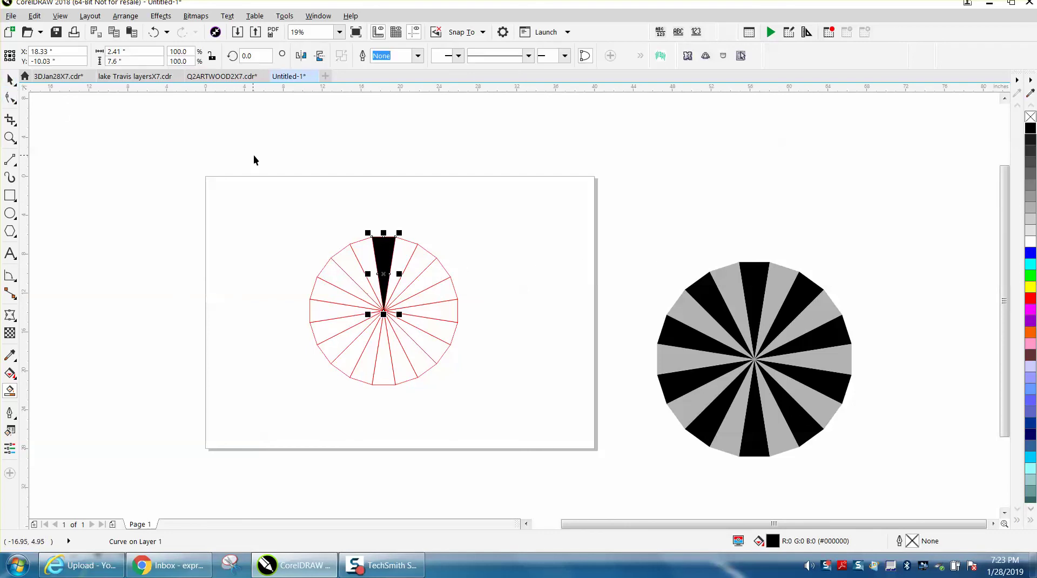
click(362, 121)
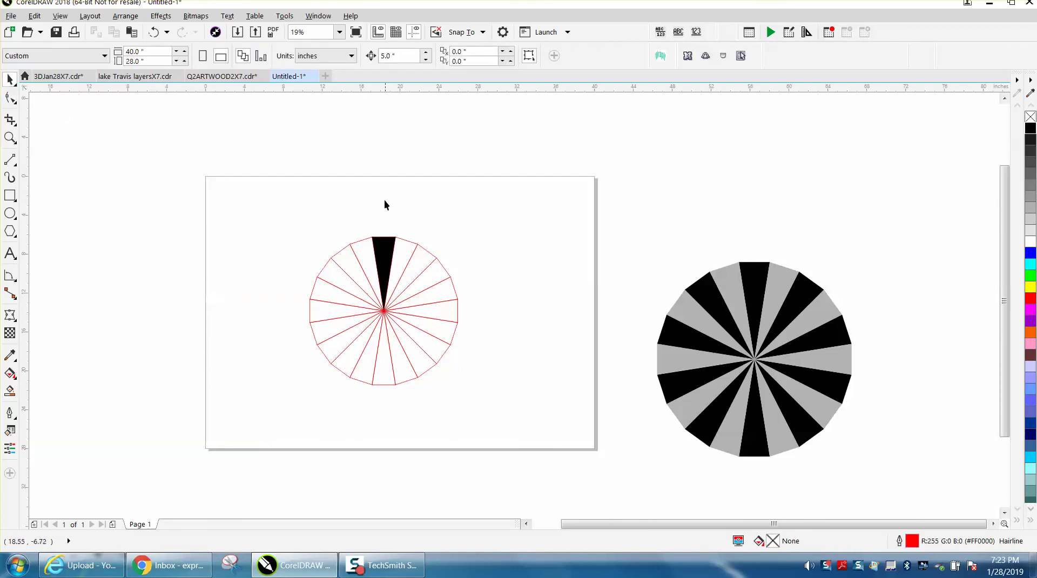
Set the nudge distance to 10 inches and move the black wedge up by it
double_click(391, 55)
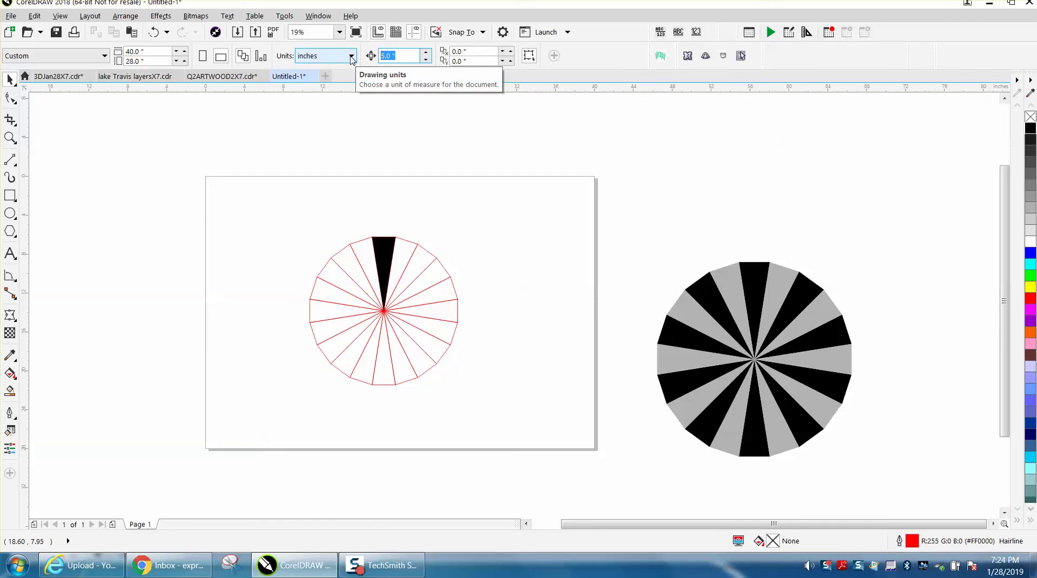
text(10)
key(Return)
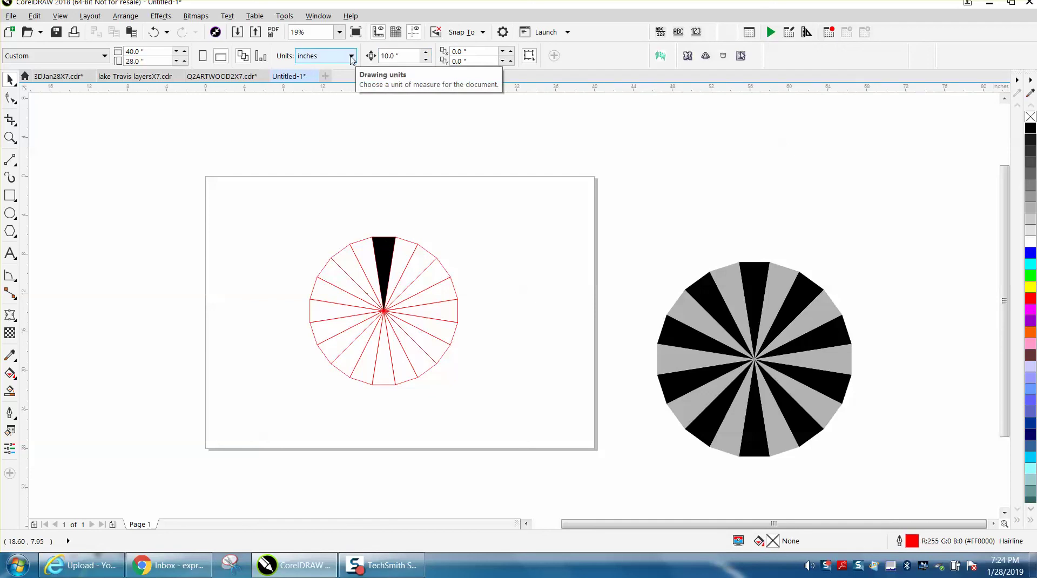
click(382, 243)
key(Up)
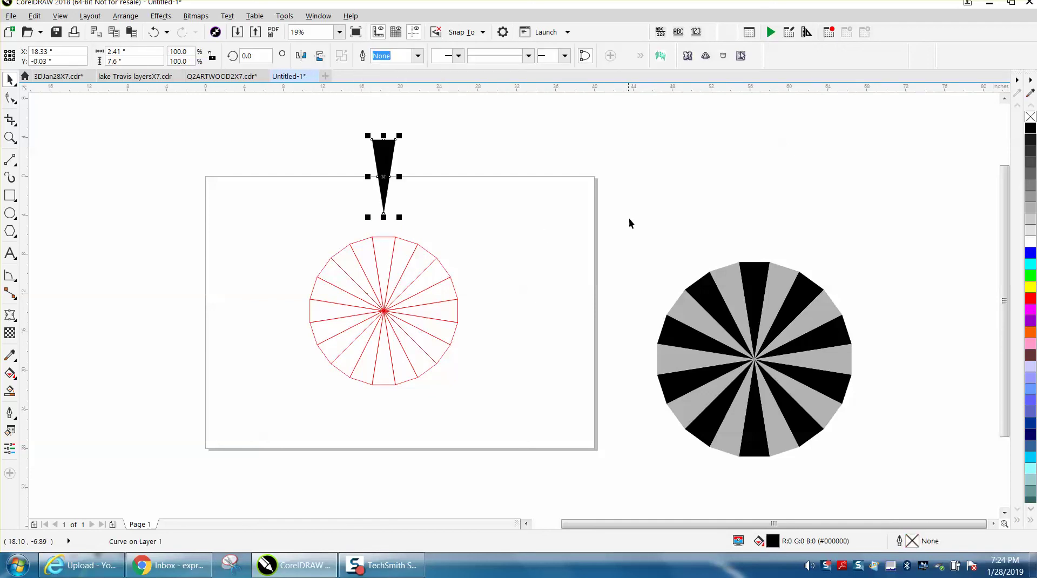
Give the black wedge an elliptical black-to-white fountain fill in Object Properties
click(316, 16)
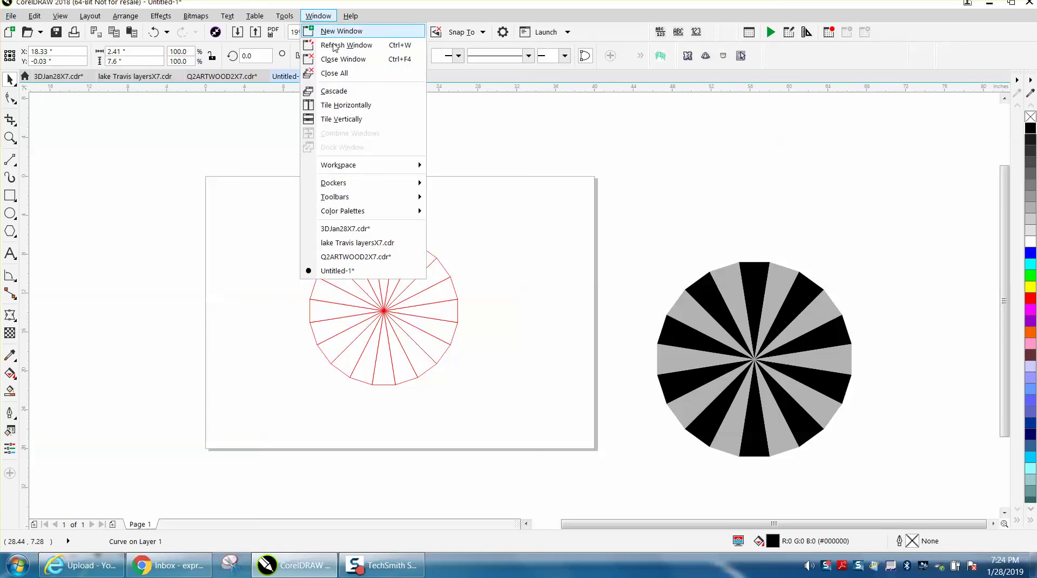
mouse_move(339, 185)
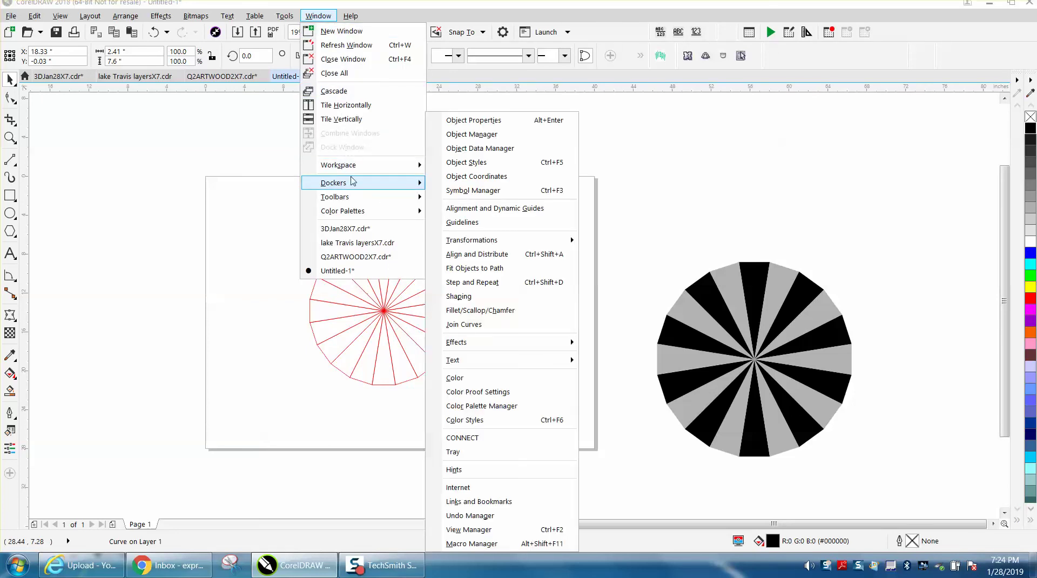
click(466, 121)
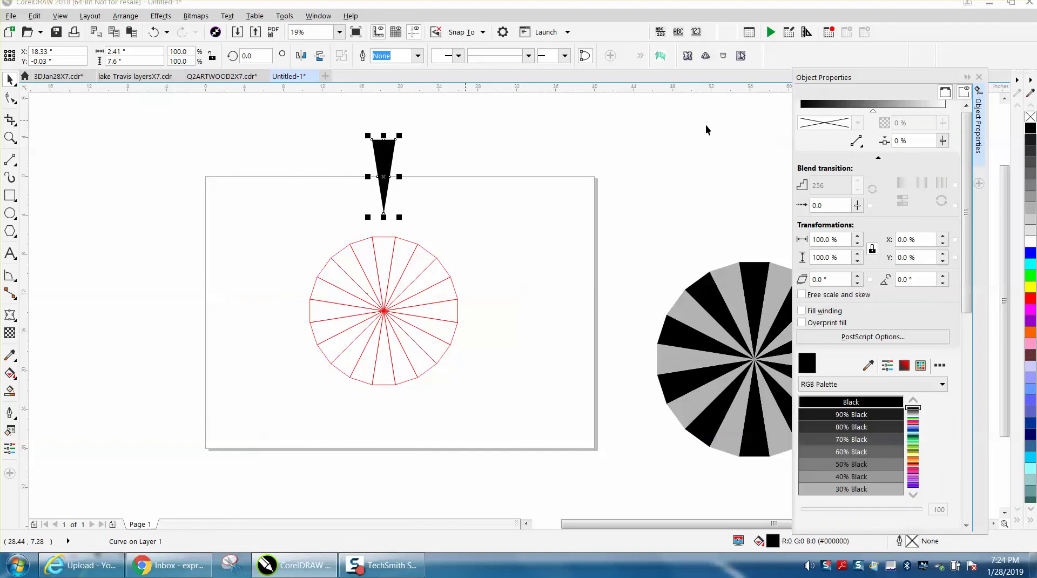
click(841, 127)
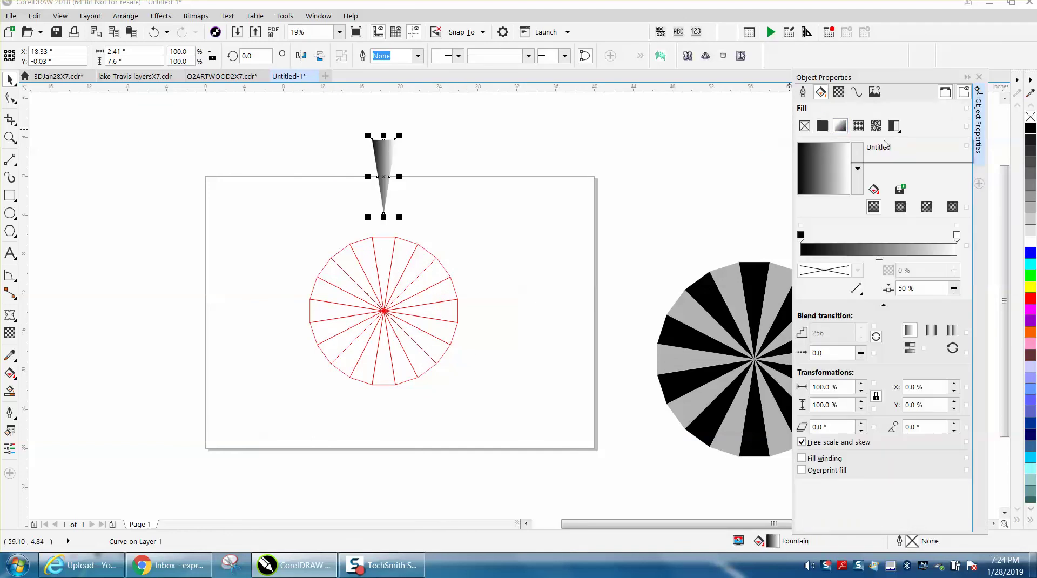
click(901, 209)
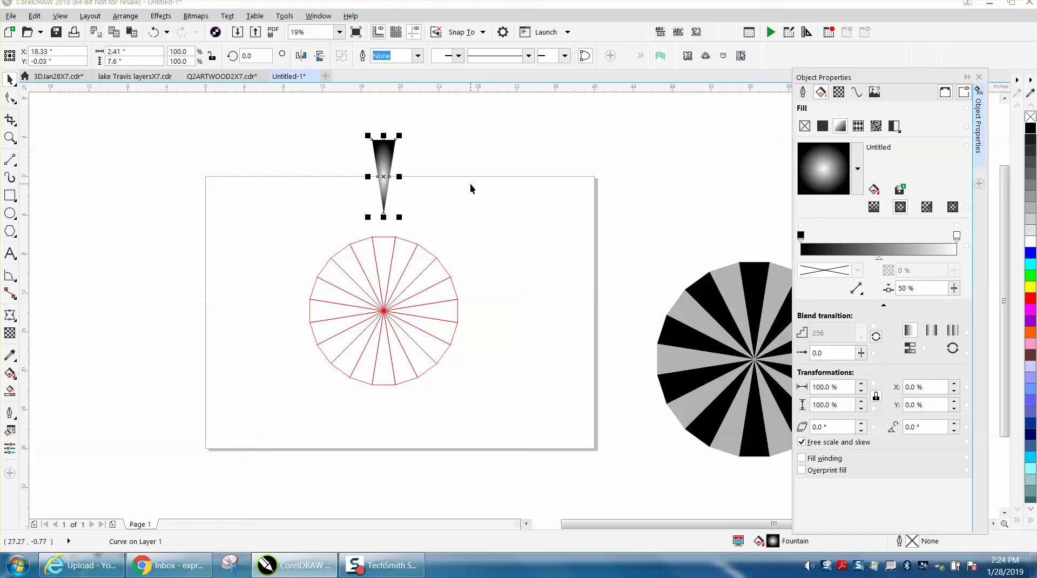
Nudge the gradient wedge down into the wheel's top slice
click(544, 211)
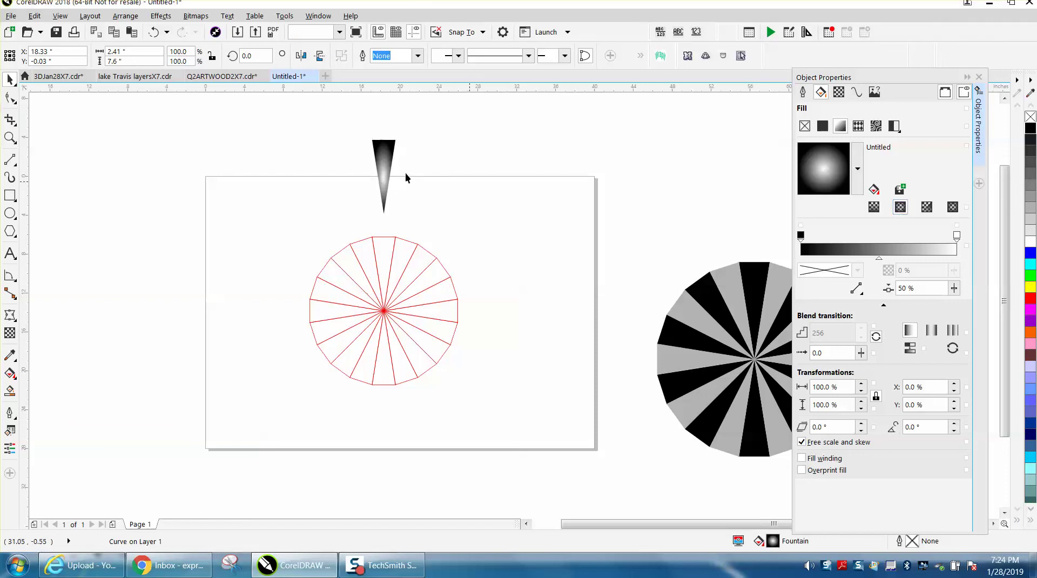
click(386, 170)
key(Down)
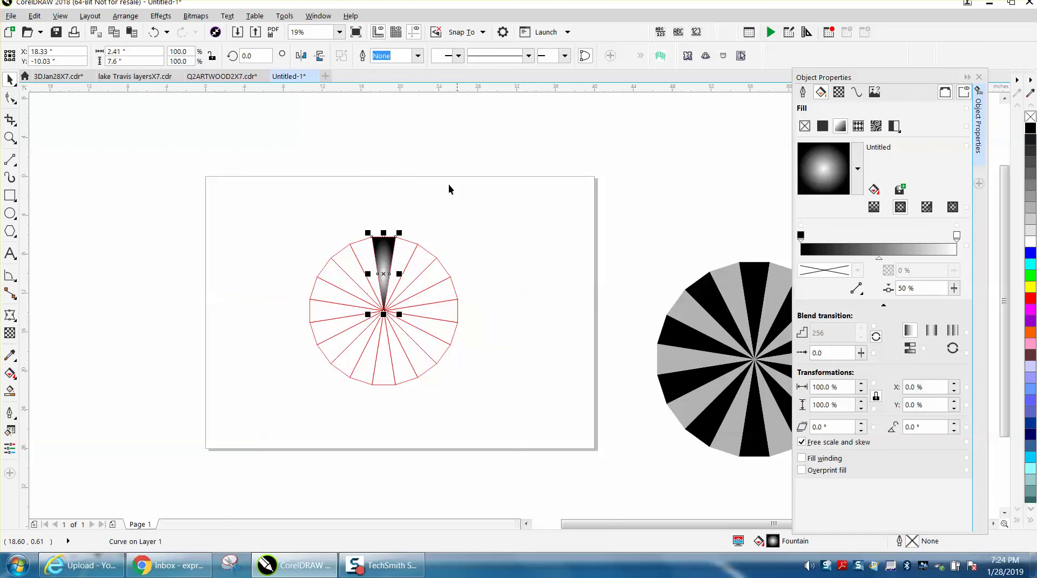
Zoom in, lift the wedge out of the wheel, and delete the red wedge wheel
click(9, 138)
drag(303, 188, 531, 407)
click(10, 81)
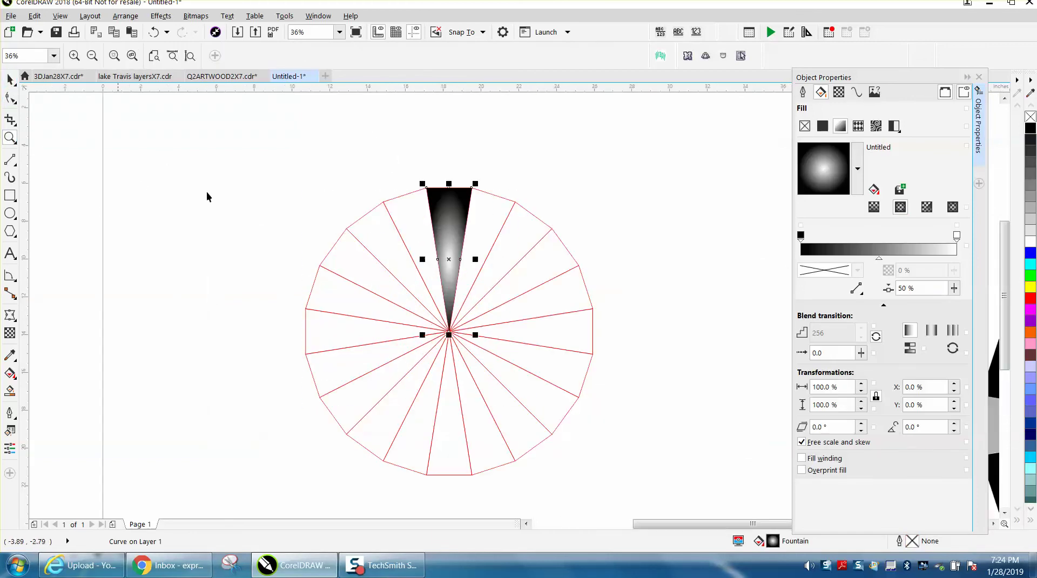
key(space)
key(Up)
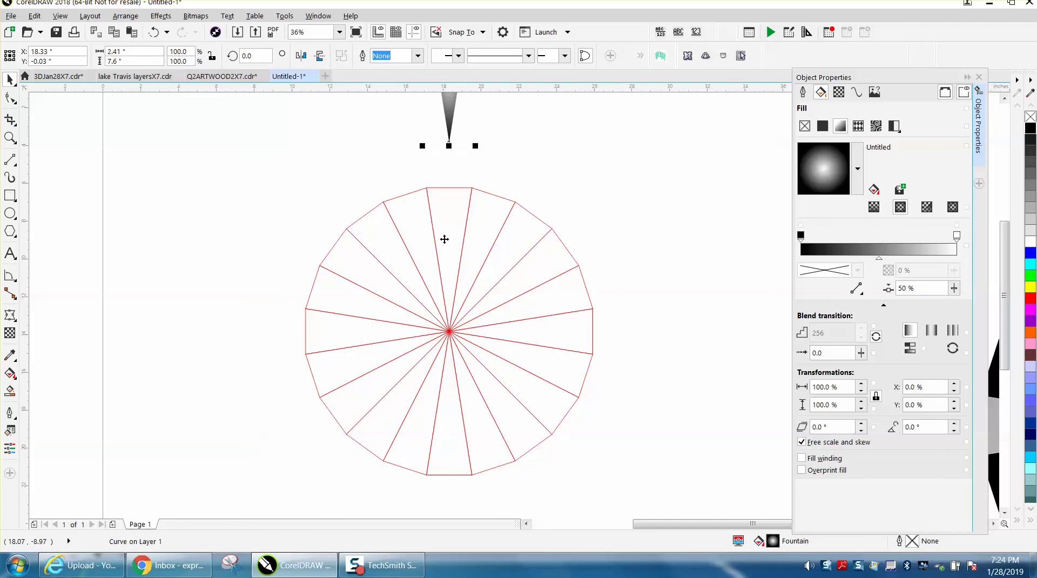
drag(294, 169, 663, 515)
key(Delete)
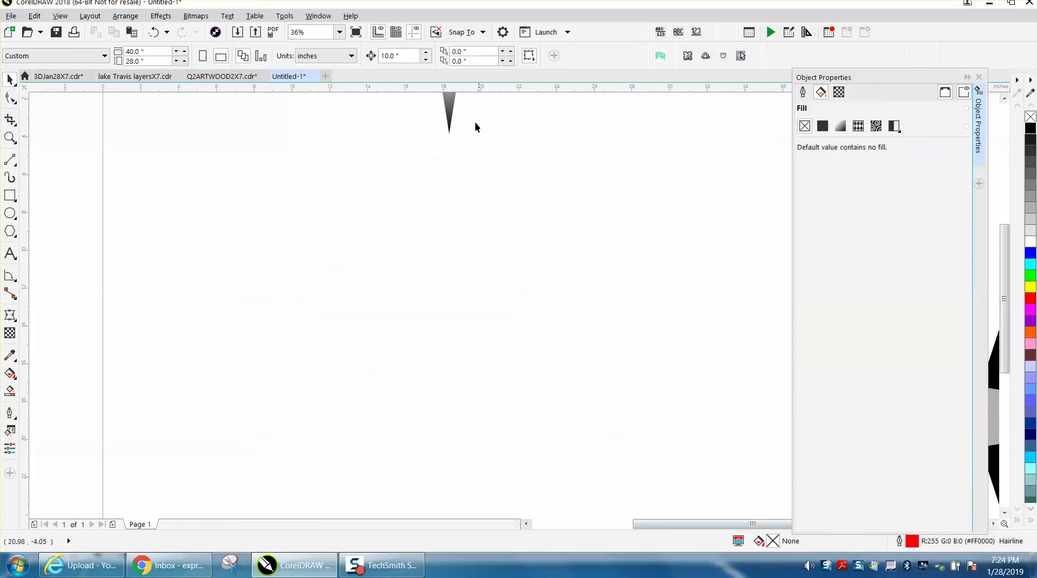
Return the gradient wedge to mid-page and drag it to the right
click(452, 112)
key(ctrl+z)
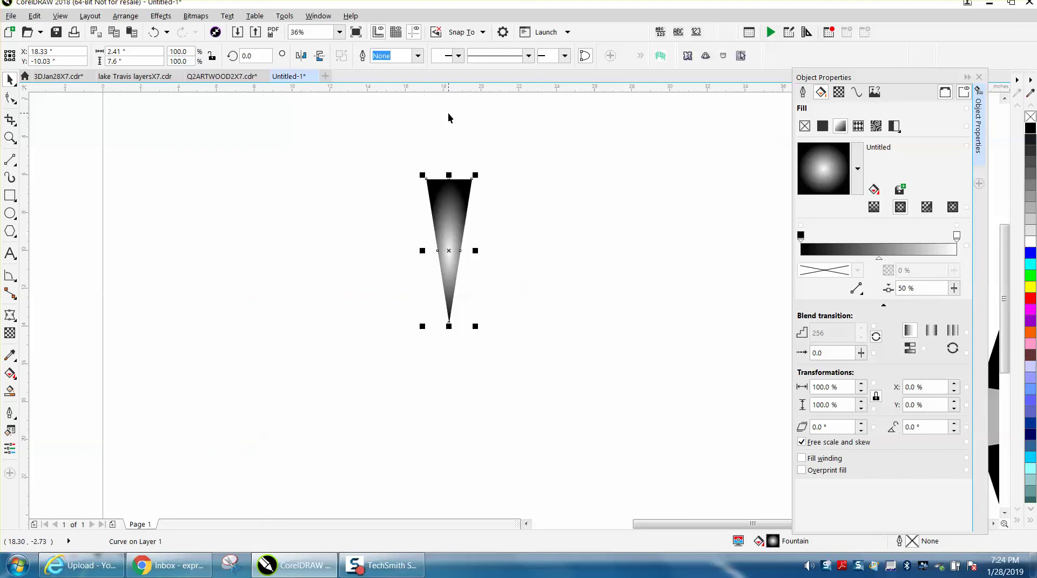
drag(450, 250, 526, 250)
Undo the stray wedge copy and move the rotation centre to the wedge's bottom tip
right_click(527, 250)
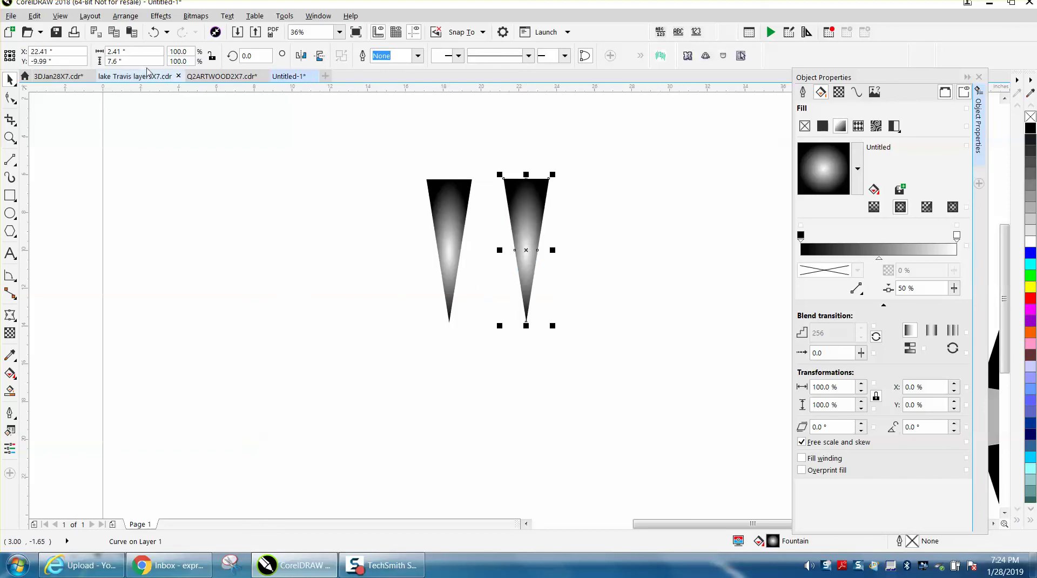
click(154, 32)
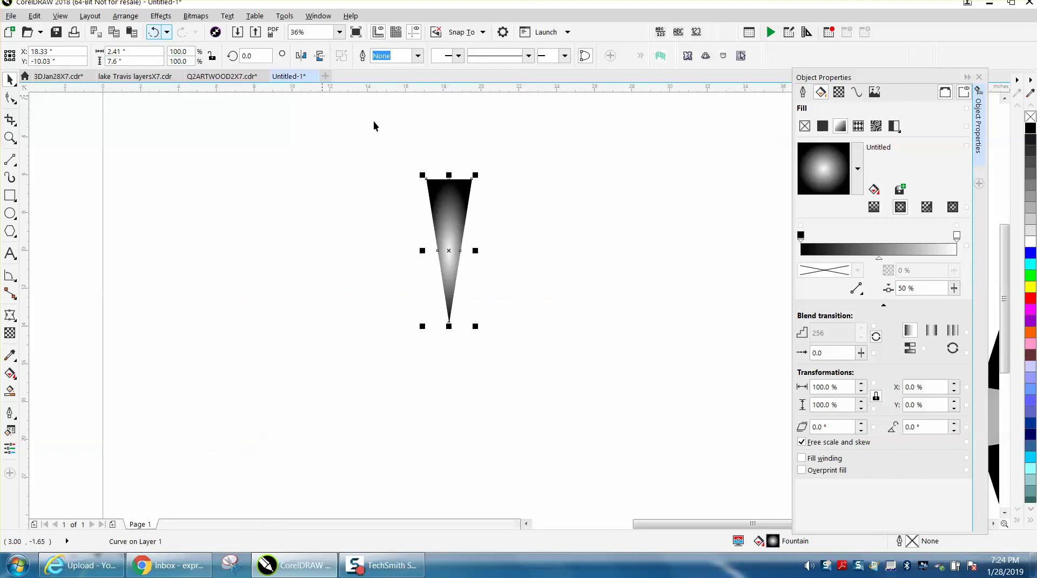
click(449, 251)
drag(450, 270, 449, 323)
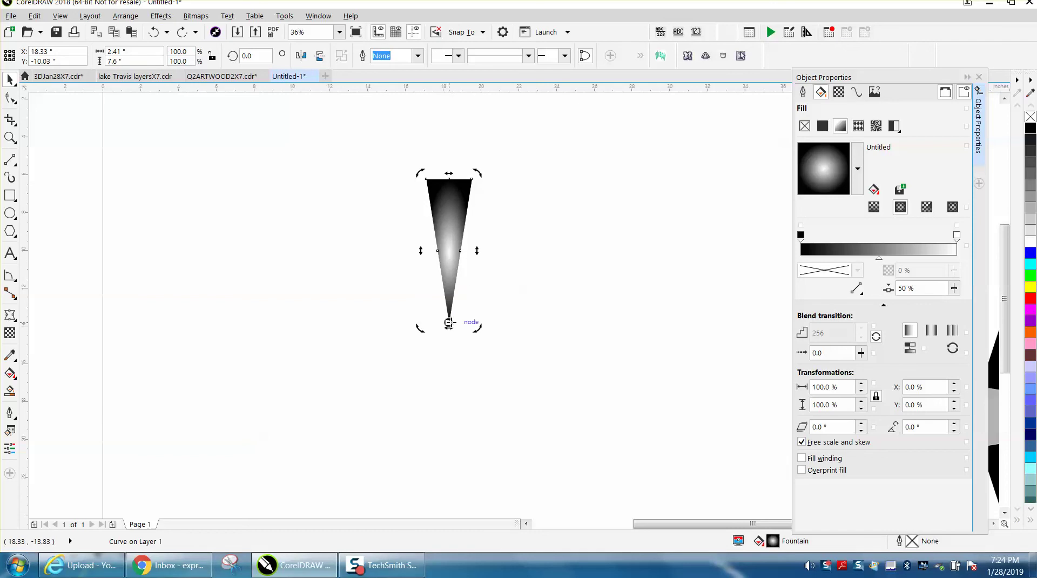
Make copies rotated 18° about the tip, repeating until 20 wedges form the circle
click(251, 56)
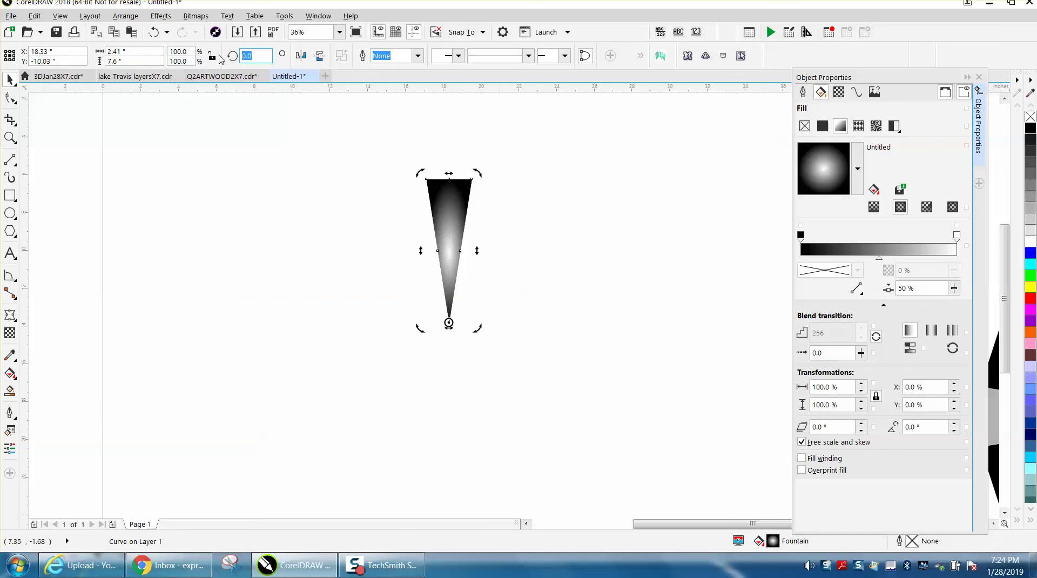
text(18)
key(Return)
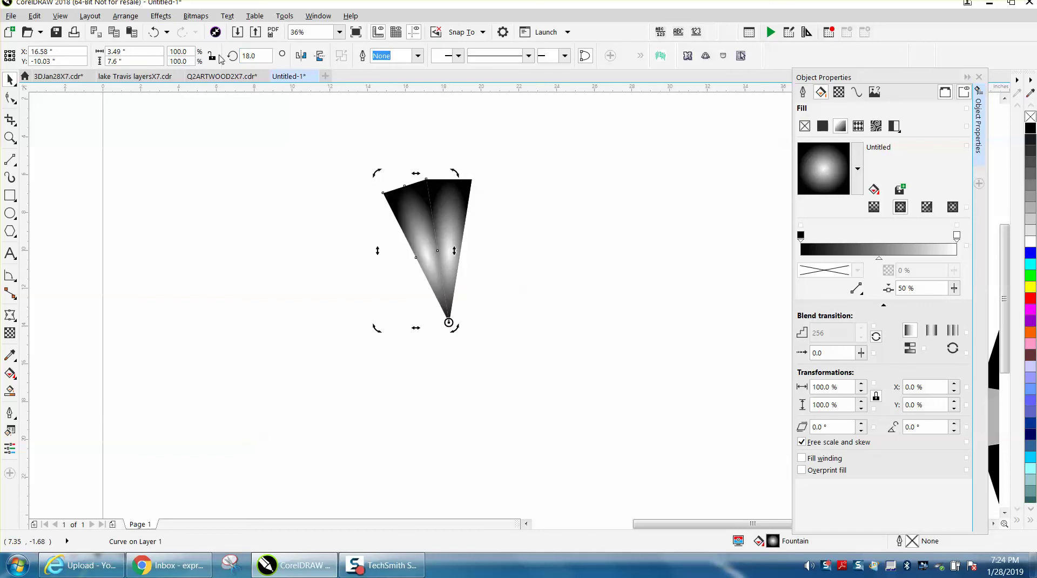
key(ctrl+r)
key(ctrl+r)
key(ctrl+r)
key(ctrl+r)
key(ctrl+r)
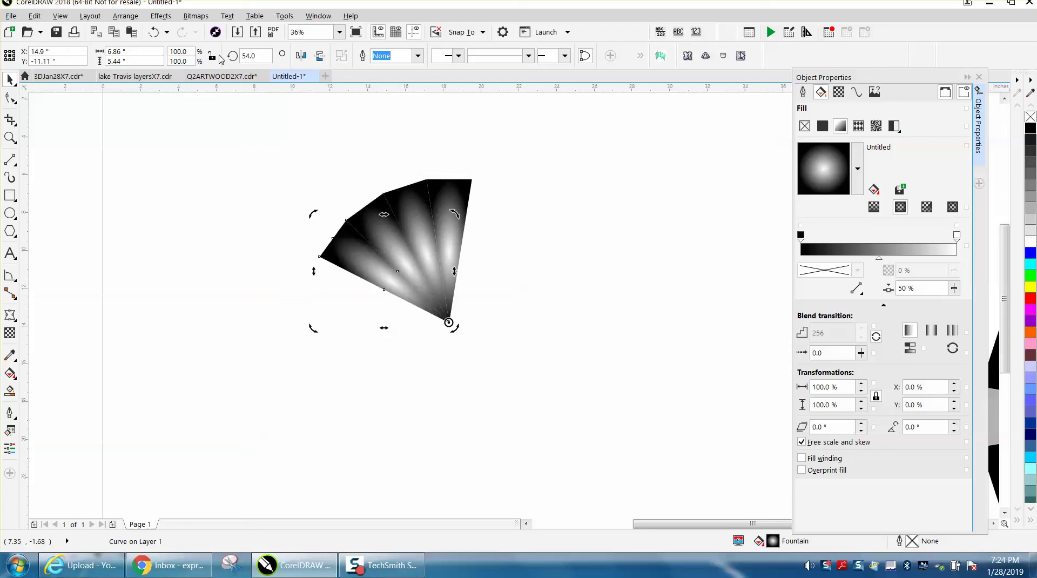
key(ctrl+r)
key(ctrl+r)
key(ctrl+r)
key(ctrl+r)
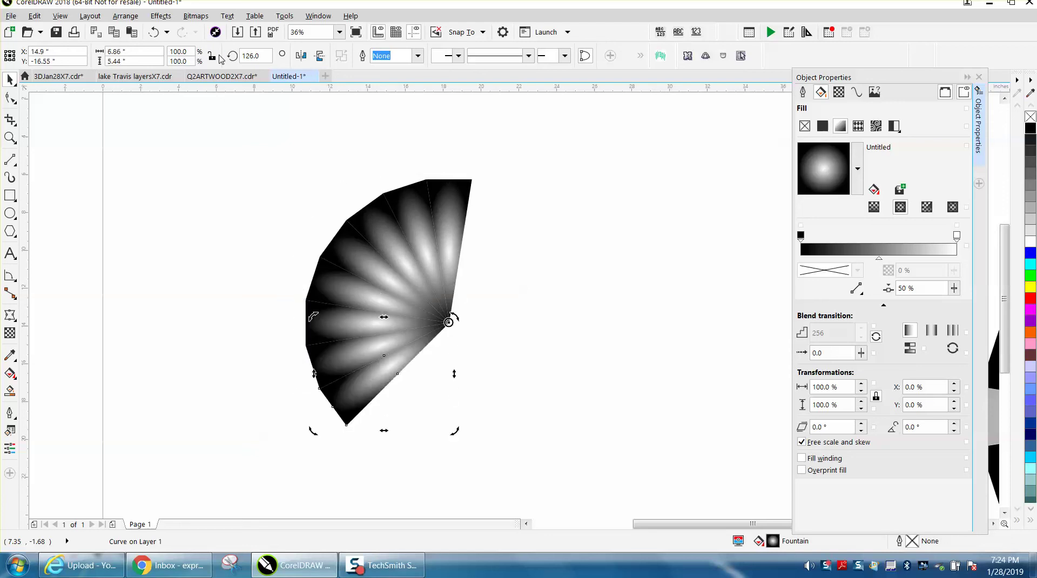
key(ctrl+r)
key(ctrl+r)
key(ctrl+r)
key(ctrl+r)
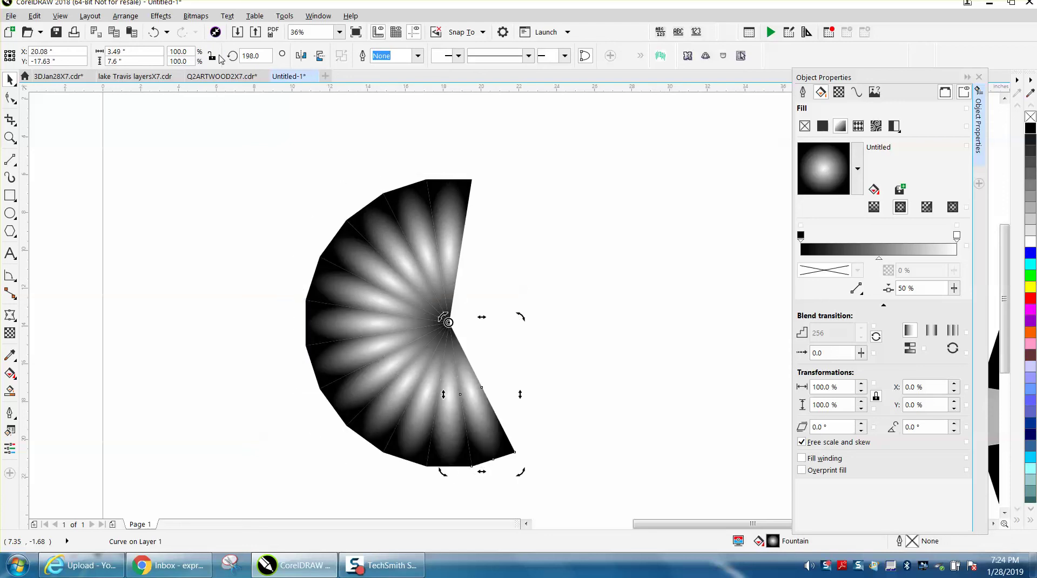
key(ctrl+r)
key(ctrl+r)
key(ctrl+r)
key(ctrl+r)
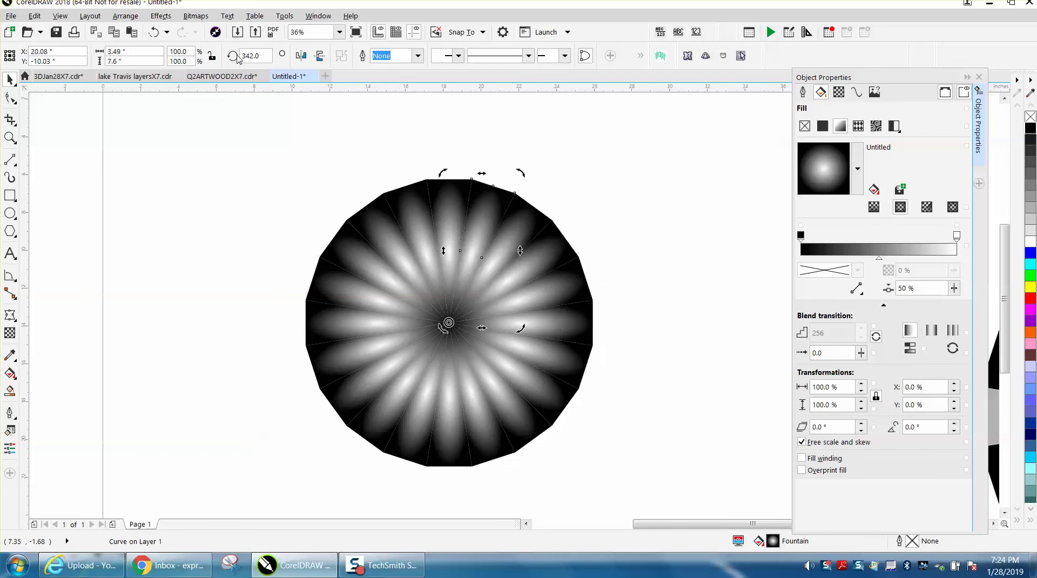
Invert the colours of the wedge just left of the top one with Effects > Transform > Invert Colors
click(517, 124)
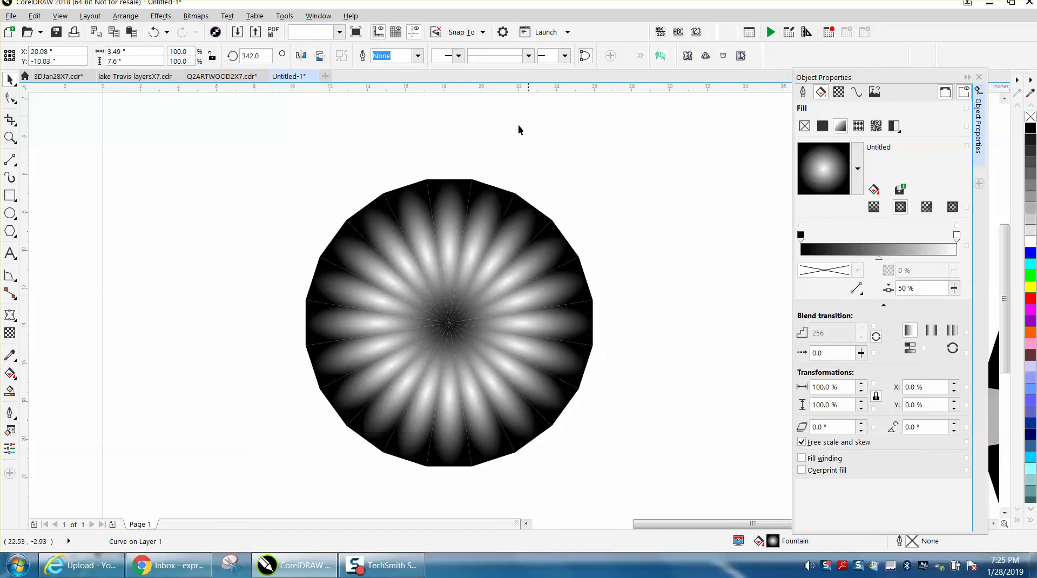
click(418, 221)
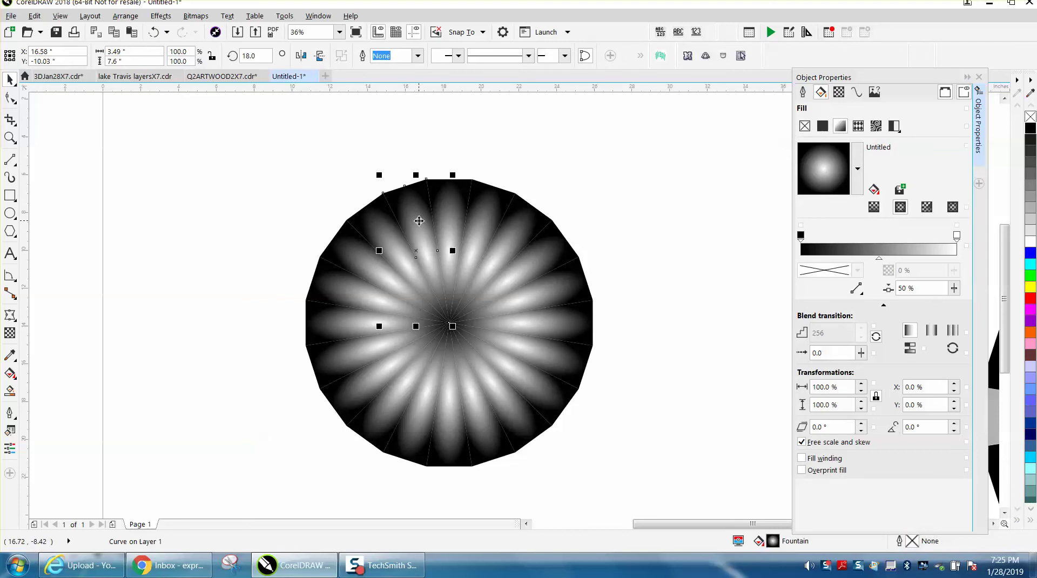
click(160, 16)
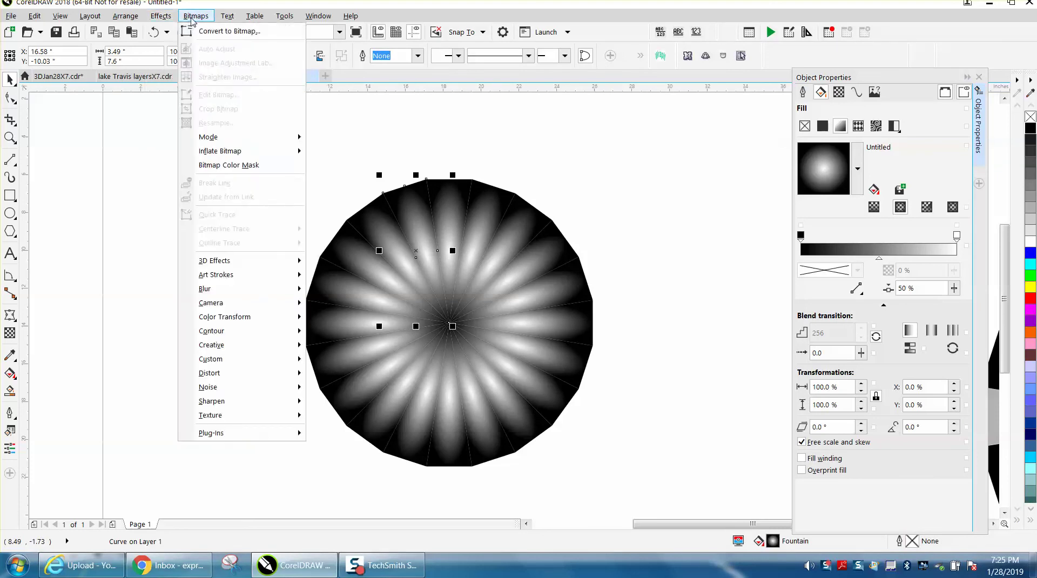
mouse_move(137, 20)
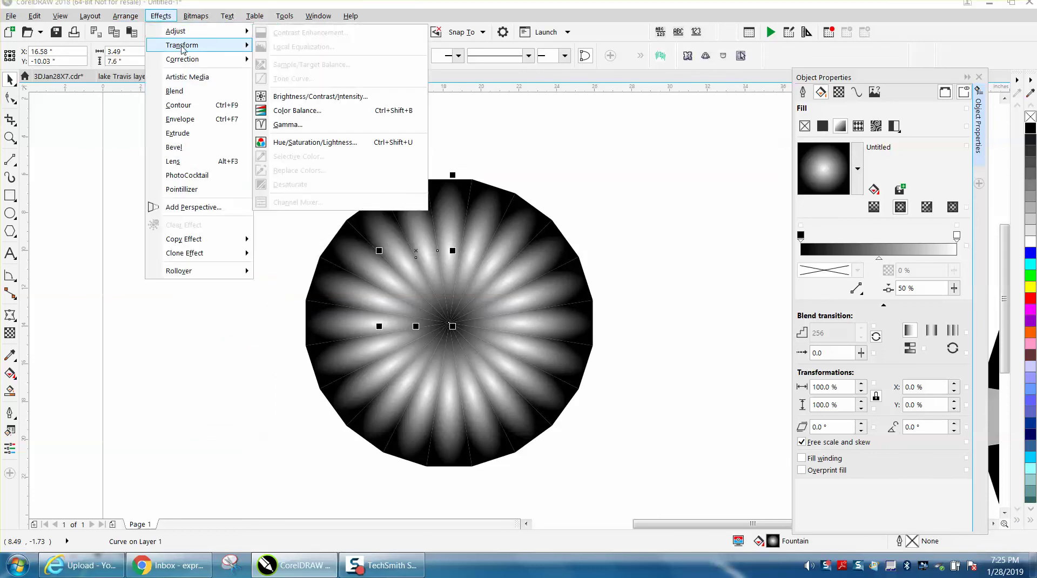
mouse_move(183, 46)
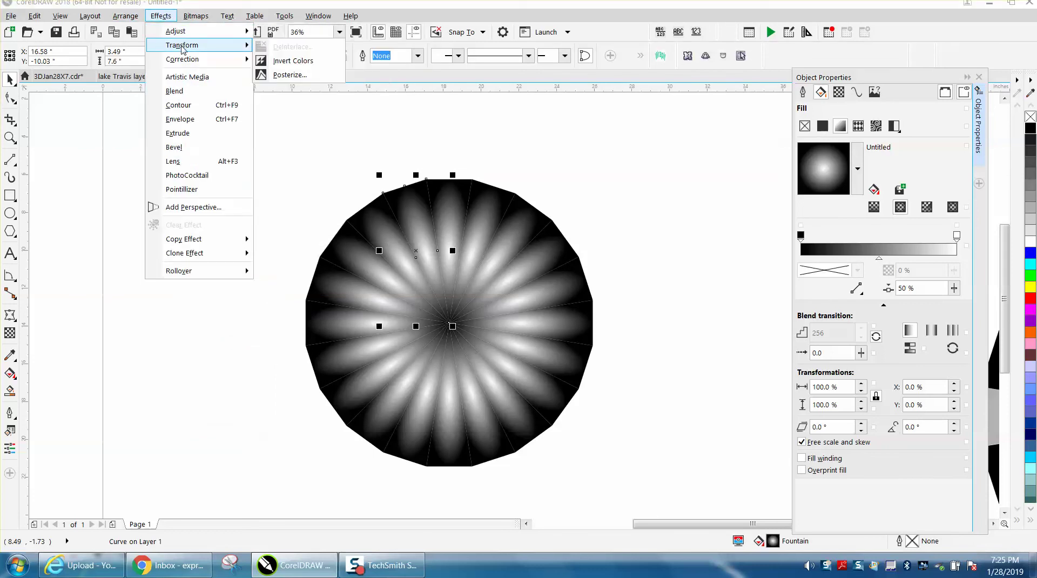
click(279, 61)
click(468, 124)
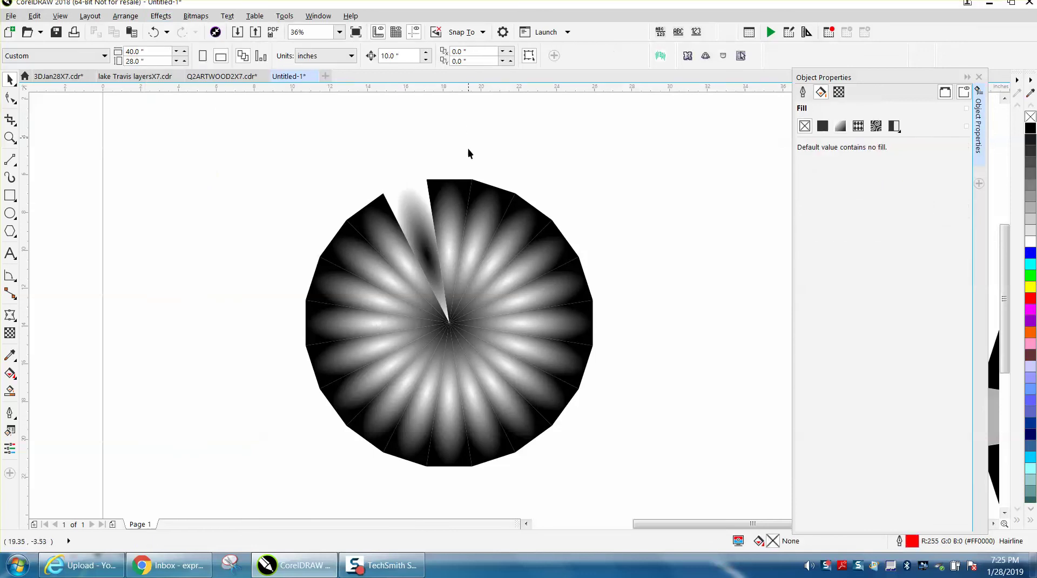
Select the nine remaining alternate wedges around the circle together
click(376, 262)
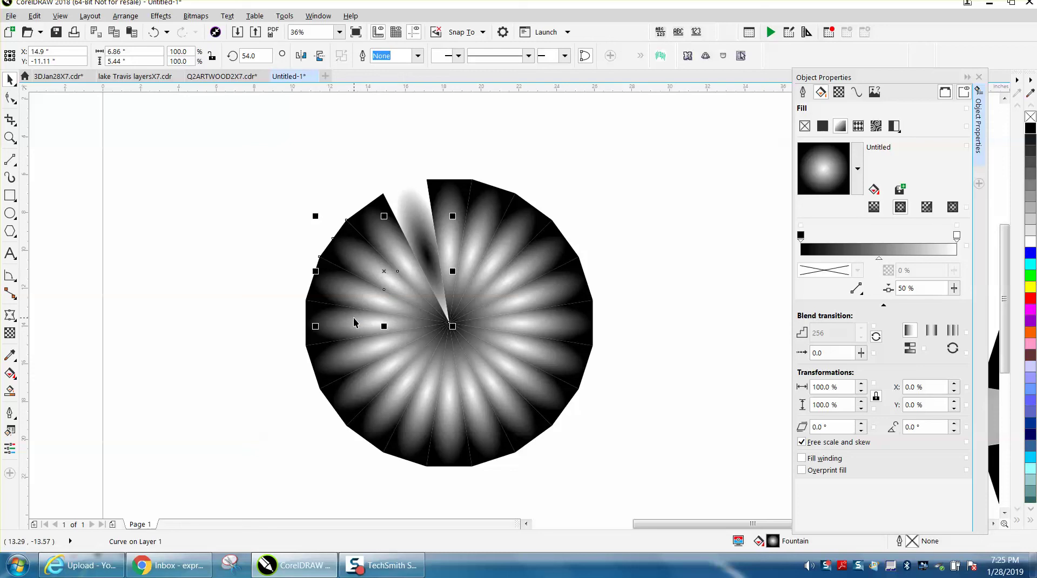
shift+click(355, 321)
shift+click(373, 375)
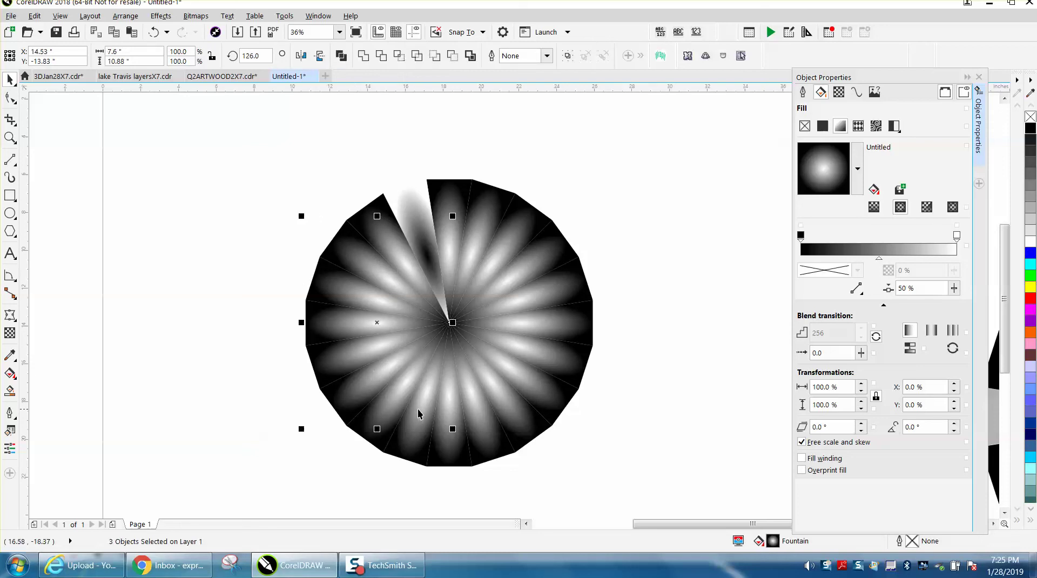
shift+click(480, 414)
shift+click(524, 389)
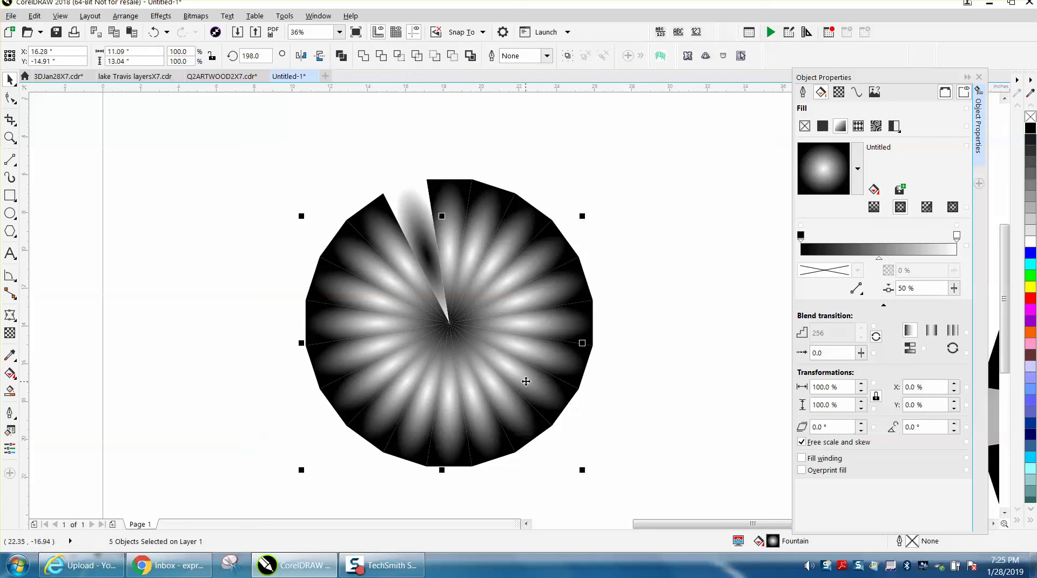
shift+click(546, 346)
shift+click(549, 323)
shift+click(534, 268)
shift+click(487, 225)
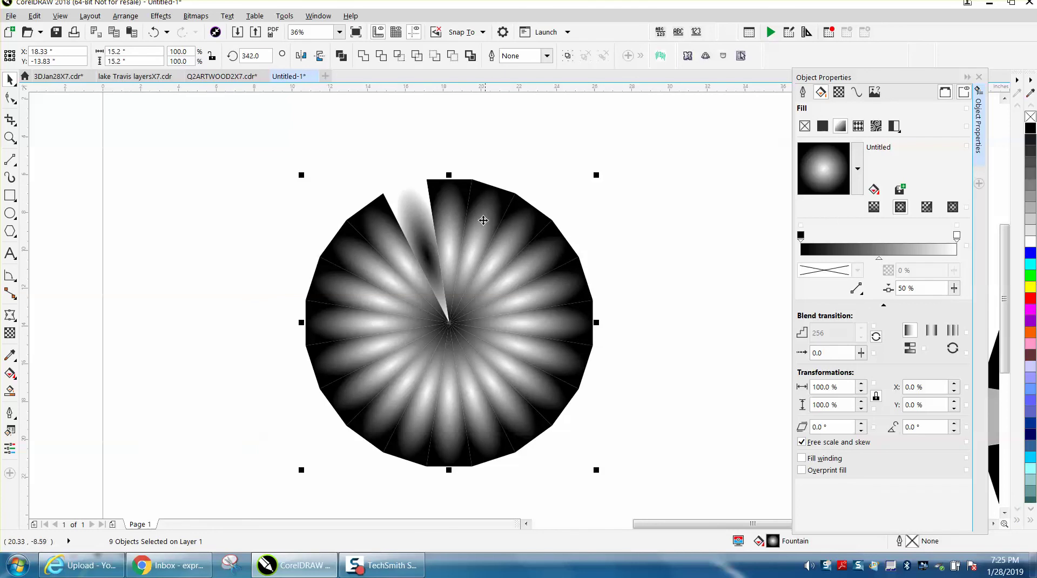
Apply Invert Colors to the nine selected alternate wedges, then deselect
click(161, 16)
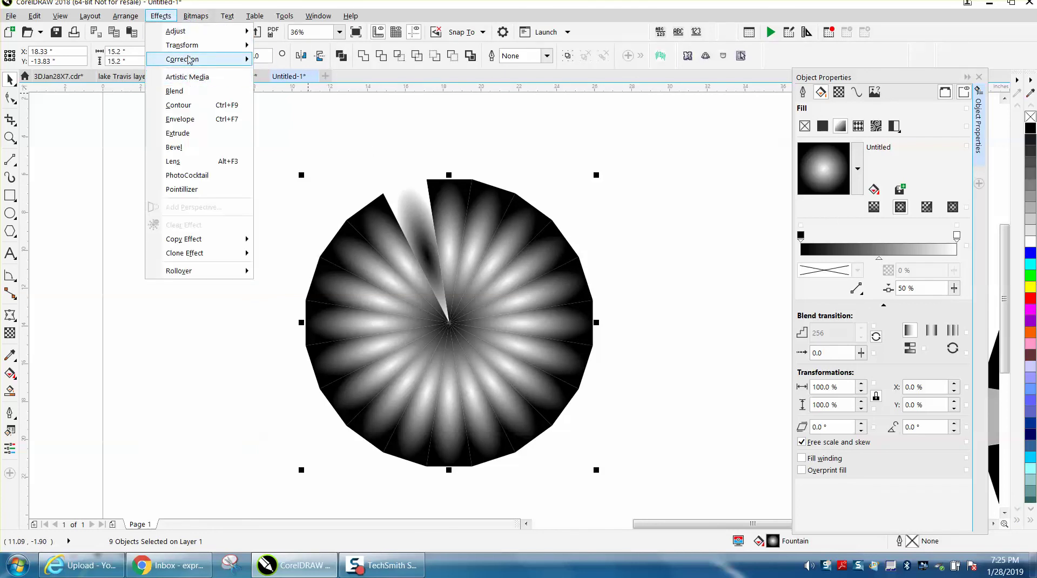
mouse_move(189, 51)
click(311, 62)
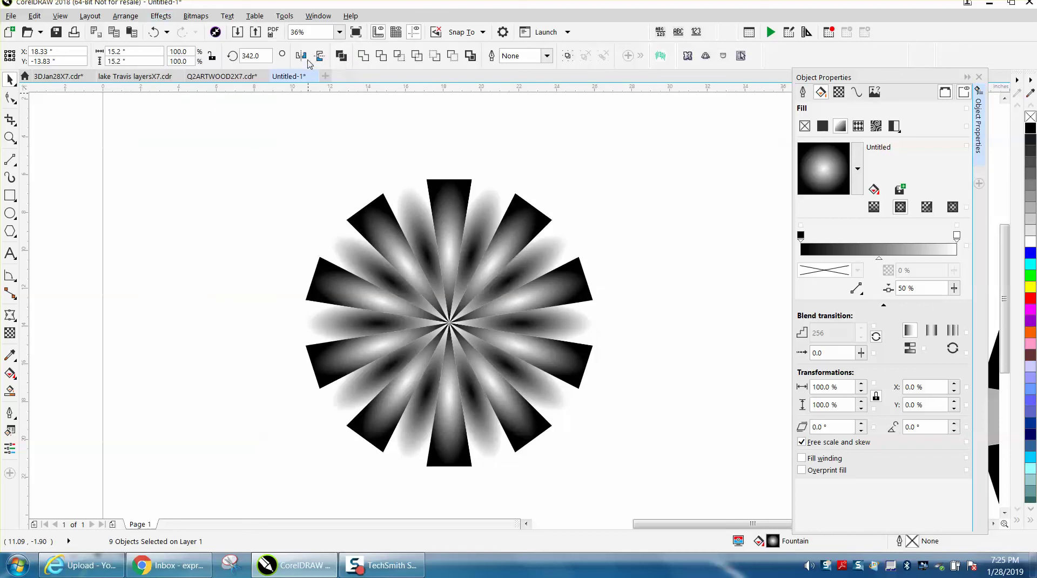
click(545, 158)
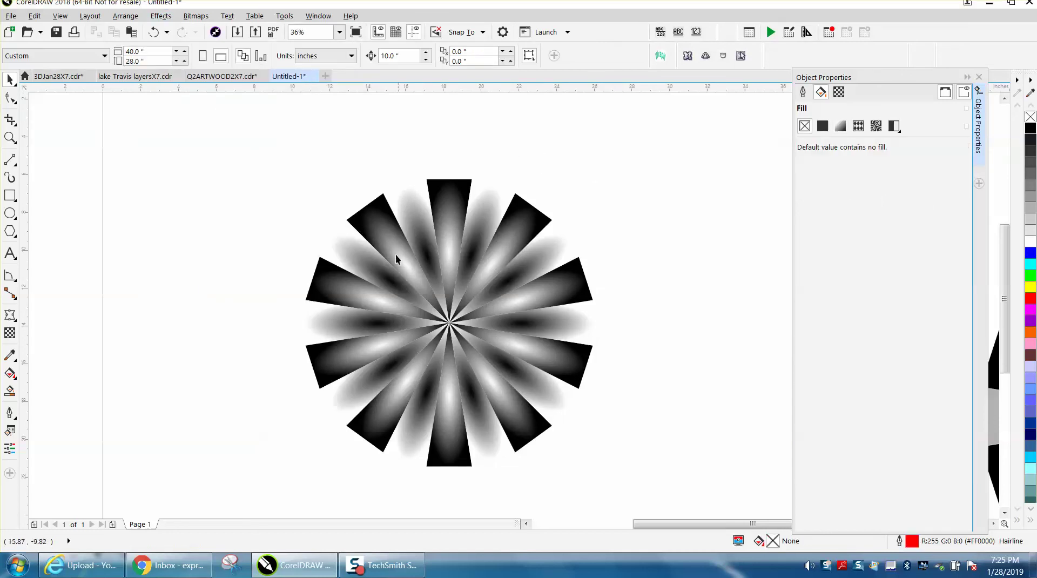
Zoom in on a marquee area around the starburst with the Zoom tool
click(9, 138)
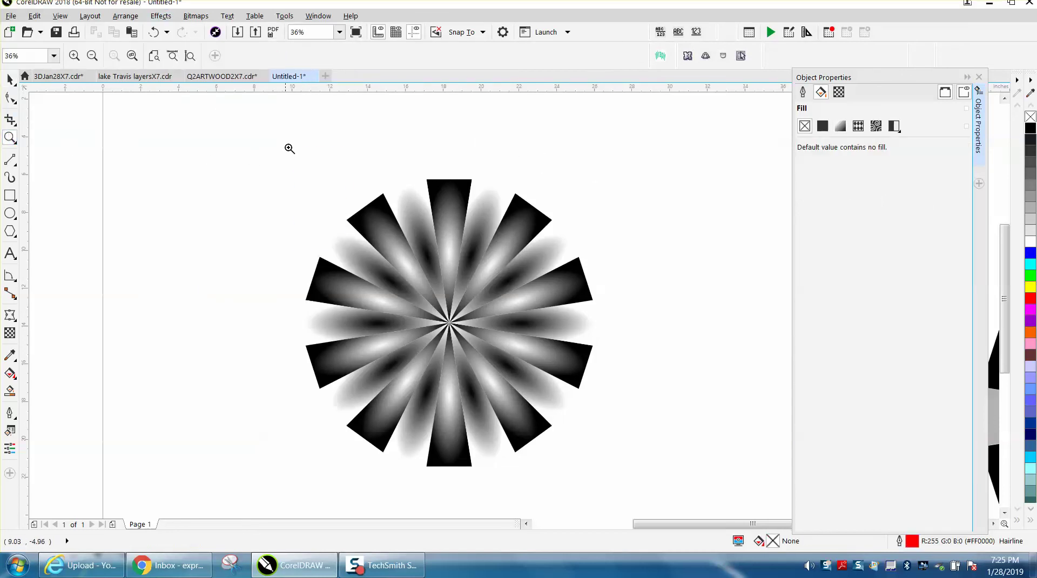
drag(292, 152, 670, 500)
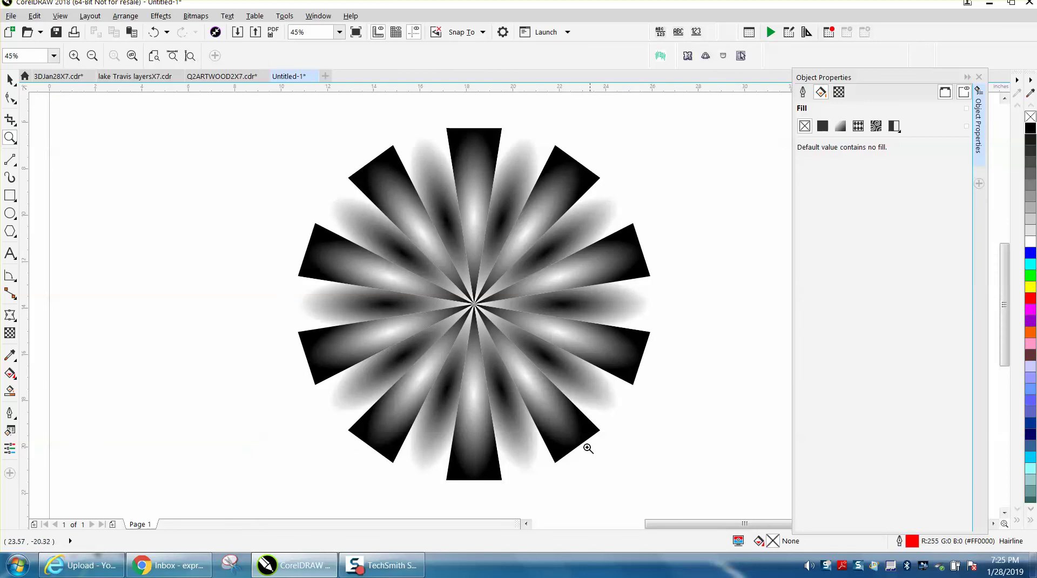